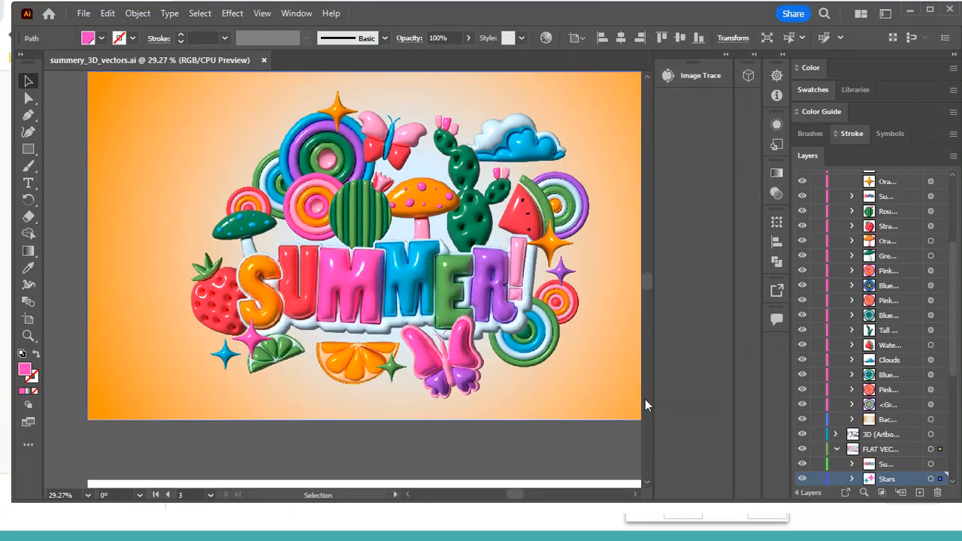
# - Start a new document from the Letter print preset with its units set to inches
pyautogui.click(86, 14)
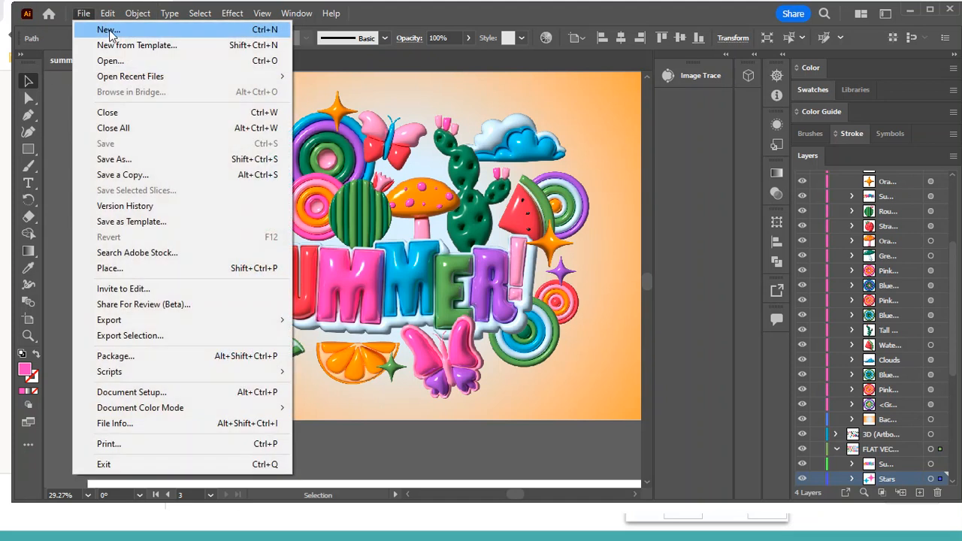
pyautogui.click(112, 32)
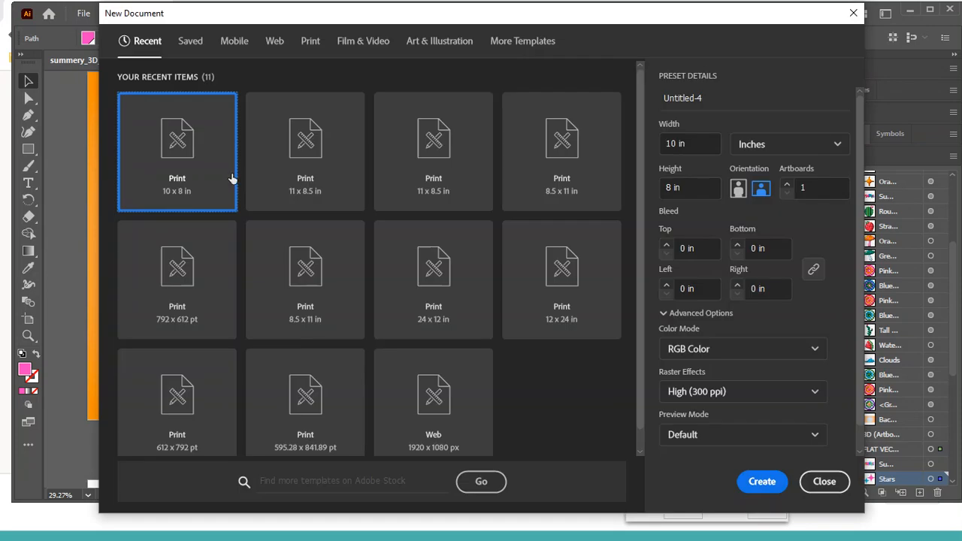
pyautogui.click(310, 42)
pyautogui.click(198, 171)
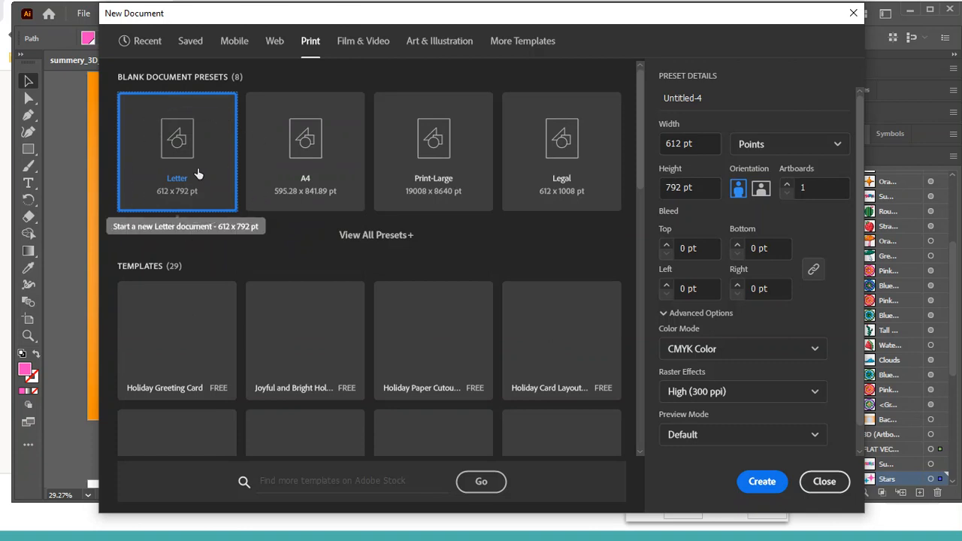
pyautogui.click(197, 174)
pyautogui.click(795, 154)
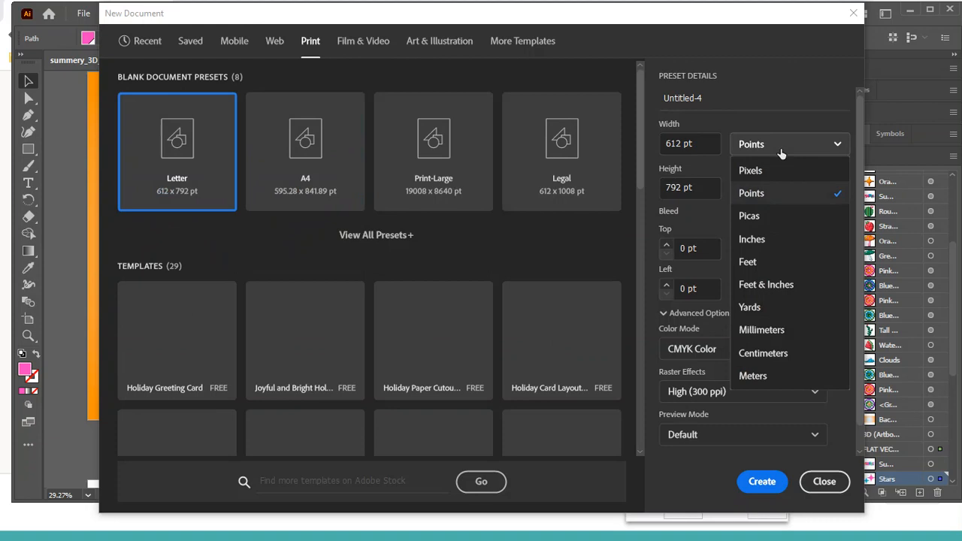
pyautogui.click(764, 241)
# - Name the new document with the author's surname followed by "Shape BUILDER tool Sampler" and create it
pyautogui.click(723, 96)
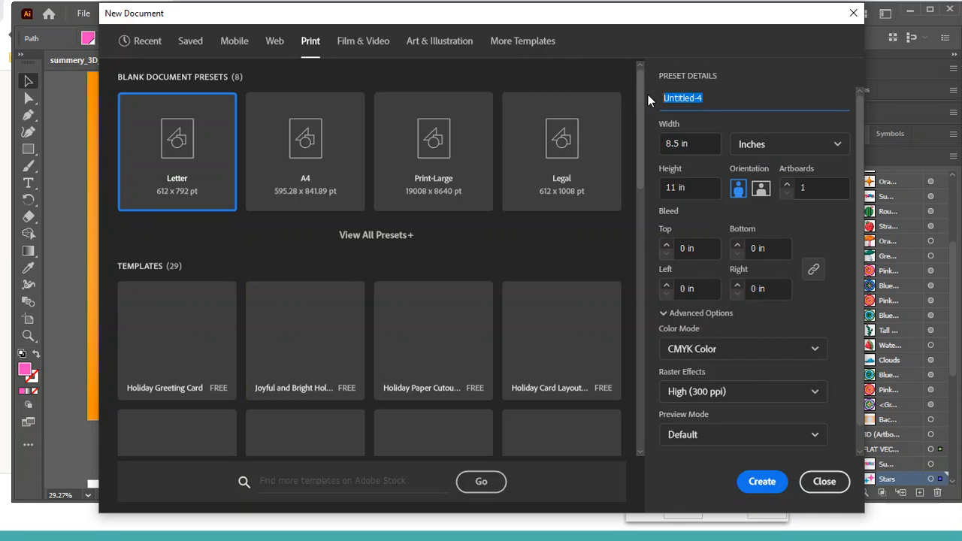
pyautogui.write('Dreon Shape BUILDER tool Sampler')
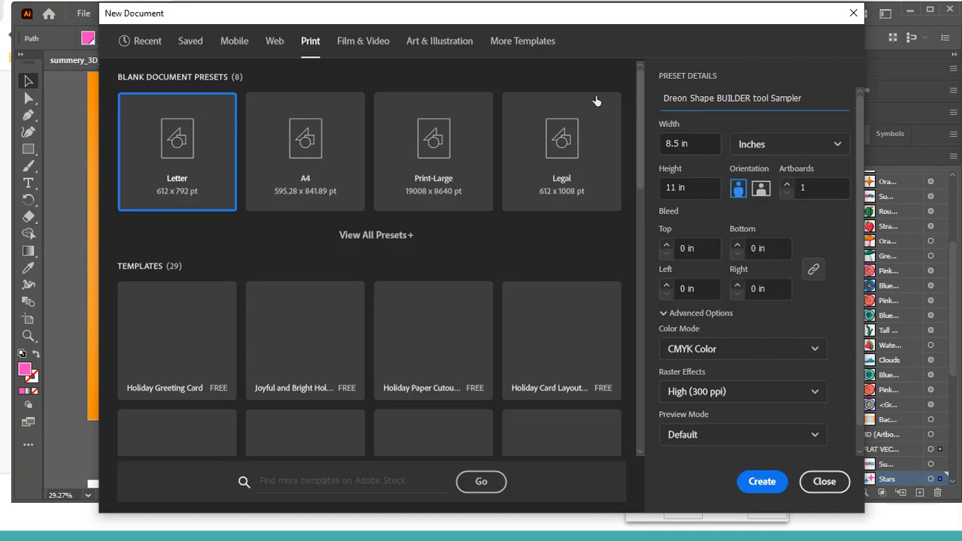
pyautogui.click(764, 485)
pyautogui.moveTo(811, 96); pyautogui.dragTo(620, 100)
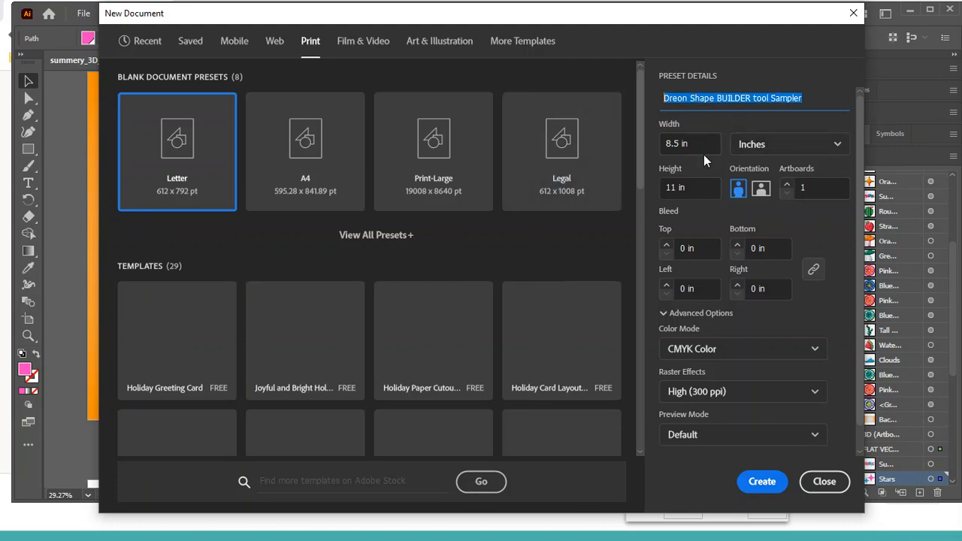
pyautogui.click(803, 140)
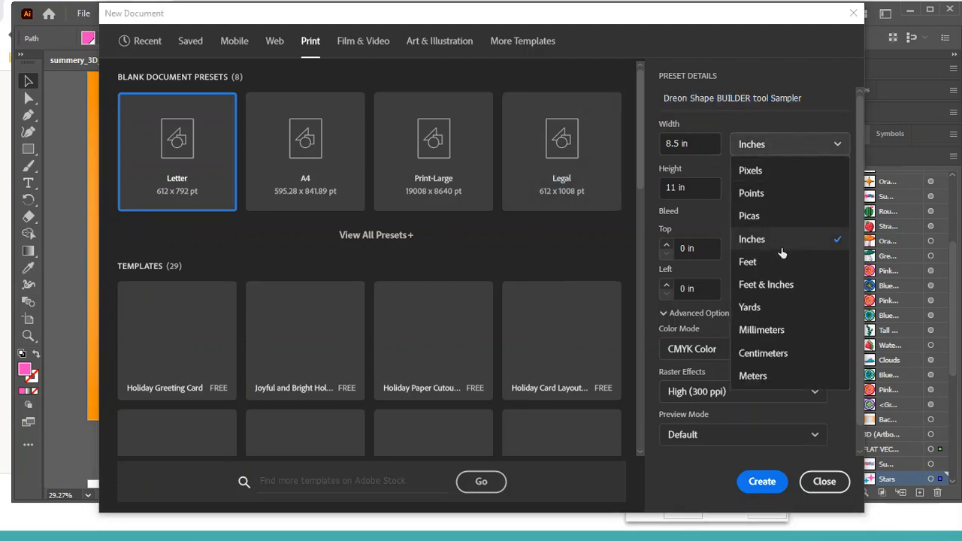
pyautogui.click(768, 489)
pyautogui.click(763, 489)
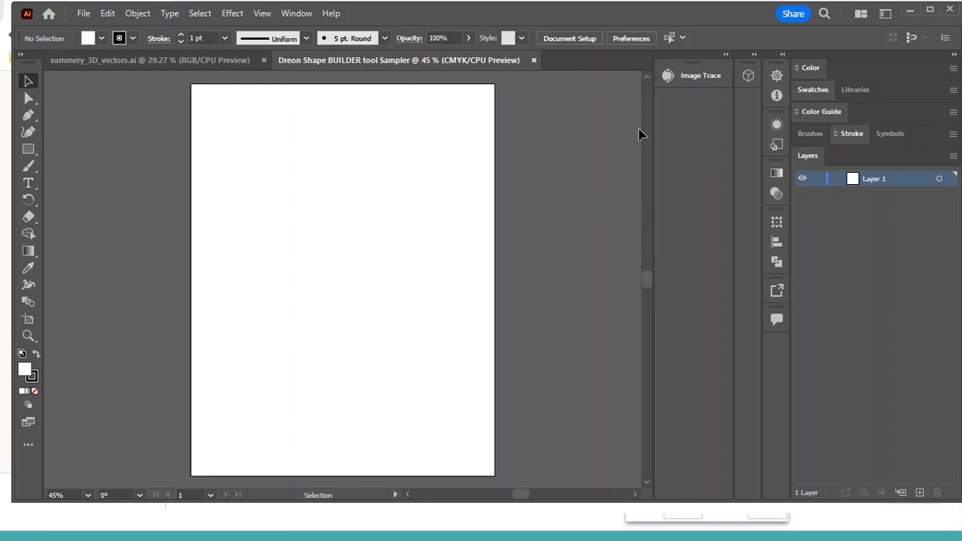
# - Reset the Painting workspace to its default layout
pyautogui.click(301, 14)
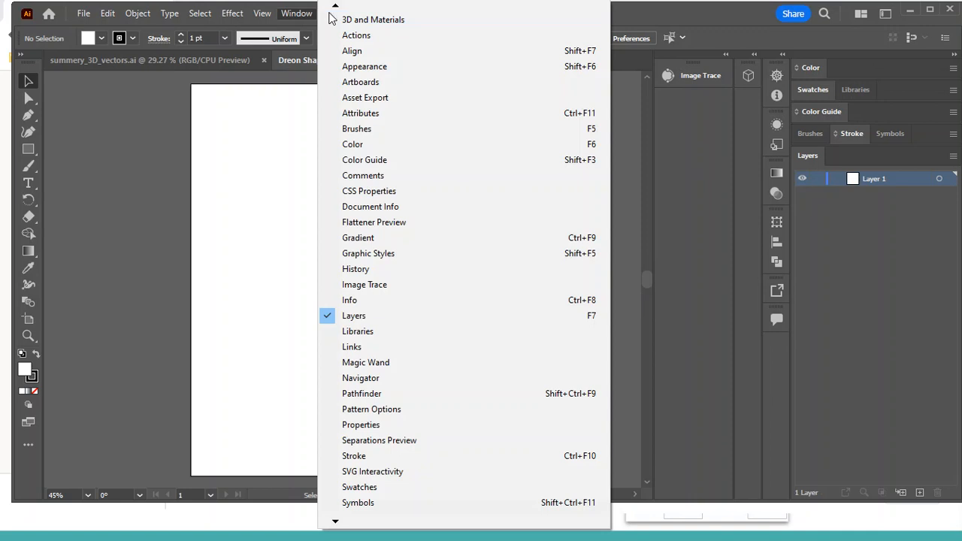
pyautogui.moveTo(336, 6)
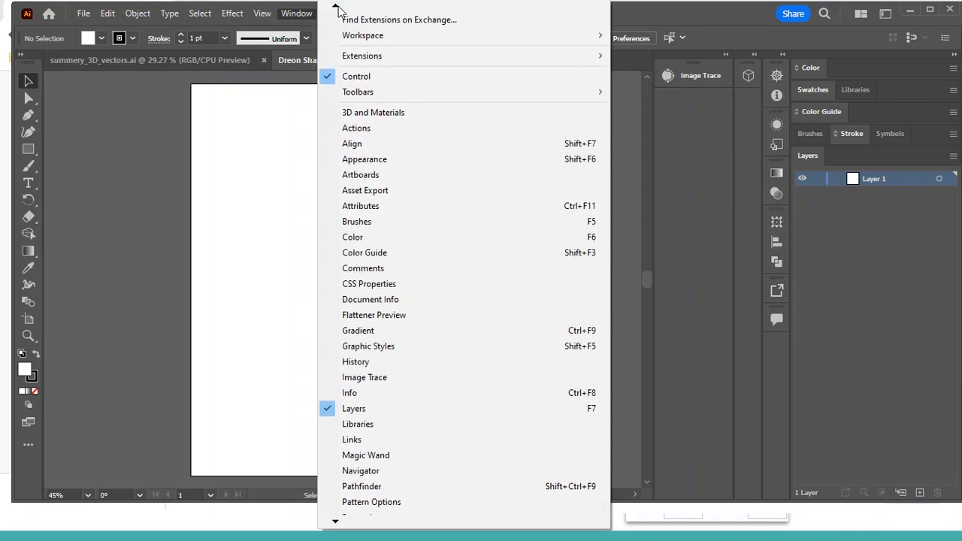
pyautogui.moveTo(351, 55)
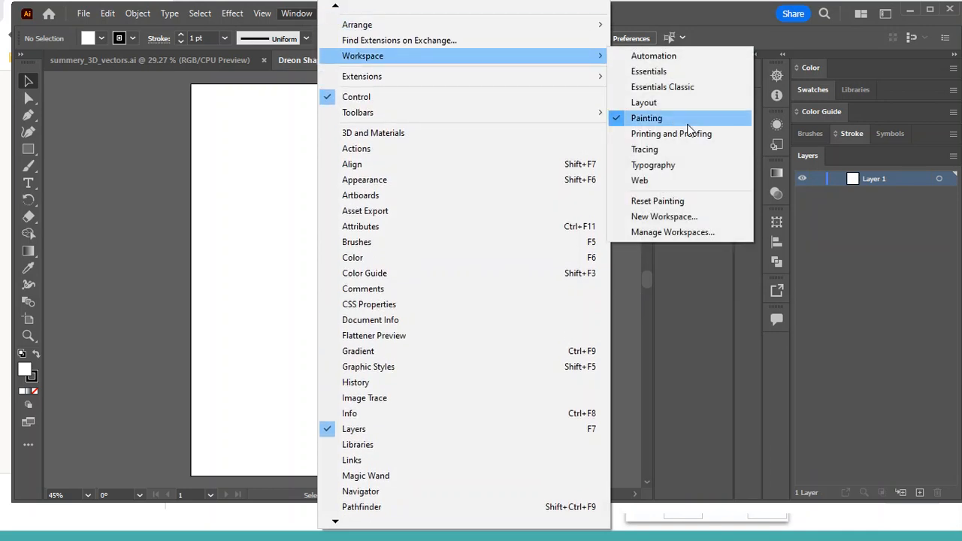
pyautogui.click(676, 200)
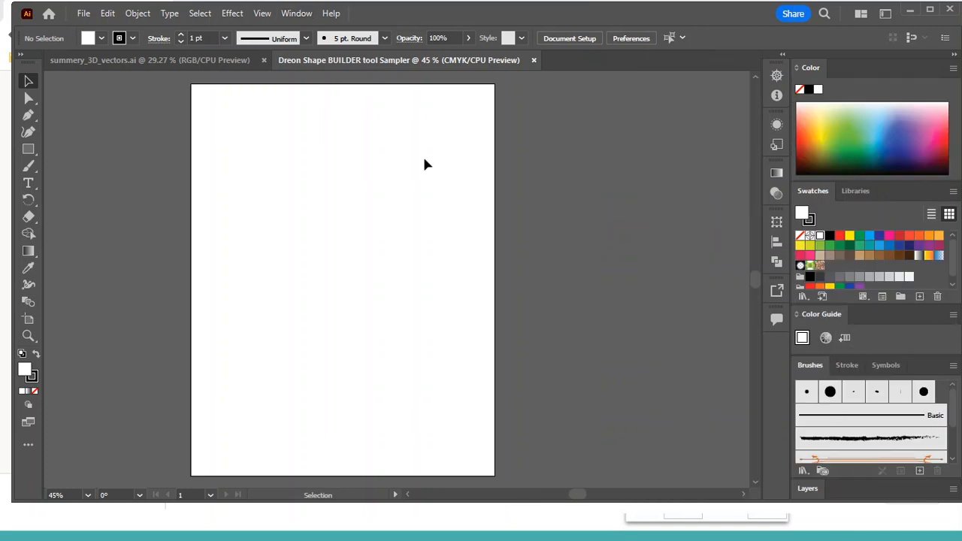
# - Open the Shape Builder tool sampler JPG from the Downloads folder
pyautogui.click(83, 14)
pyautogui.click(109, 64)
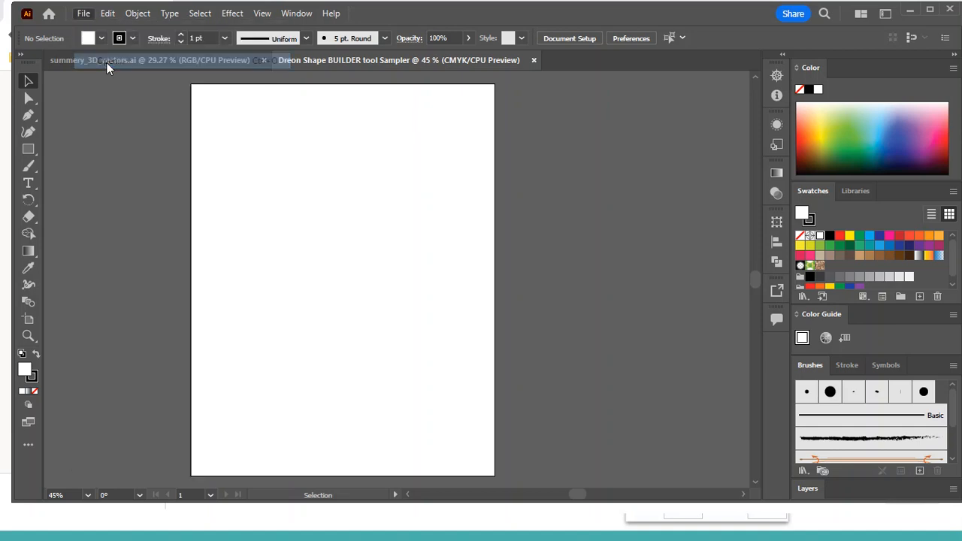
pyautogui.click(282, 135)
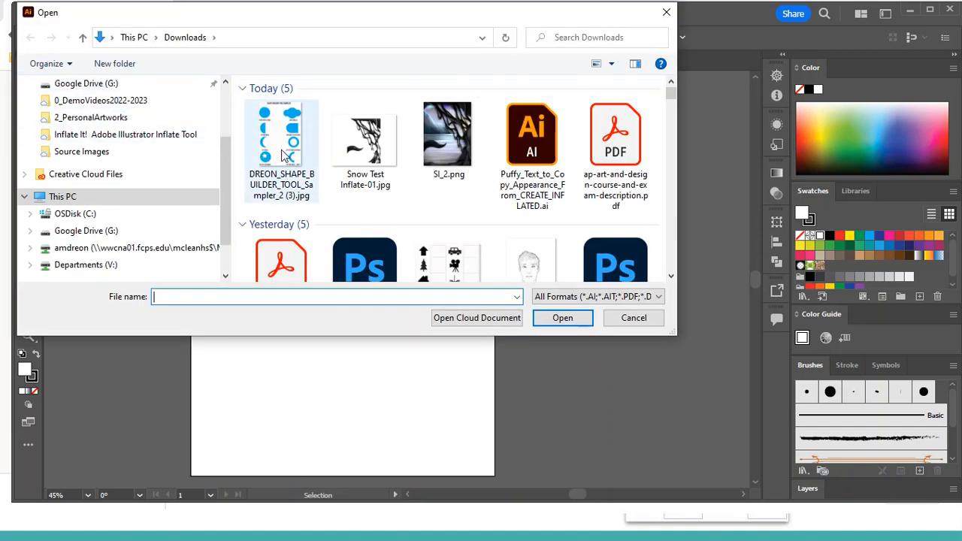
pyautogui.click(569, 321)
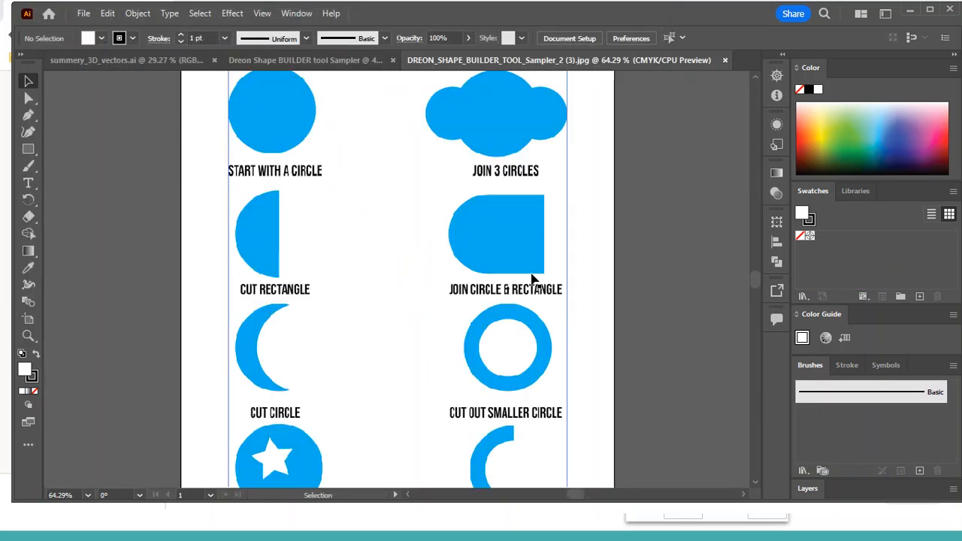
# - Copy the sampler image from the JPG and close that file, returning to the blank sampler document
pyautogui.click(531, 280)
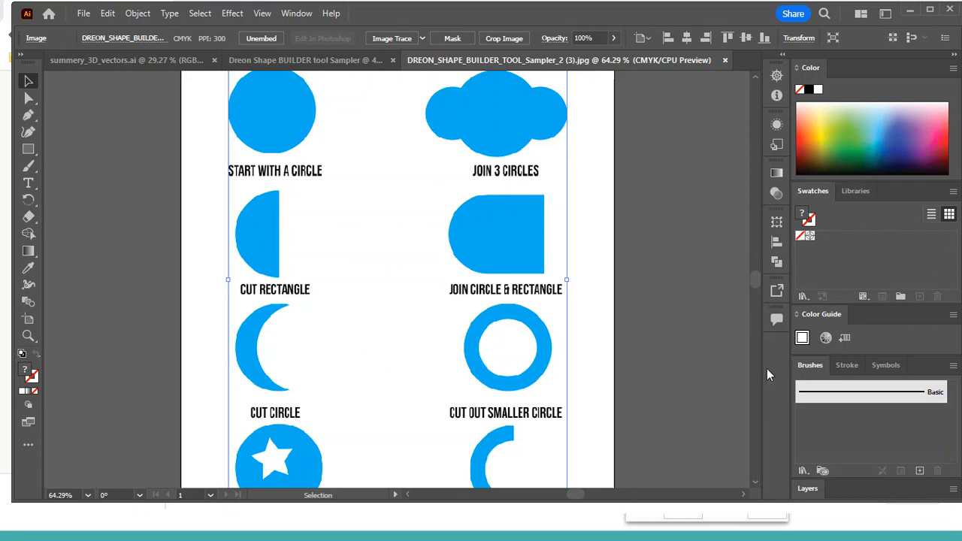
pyautogui.click(357, 61)
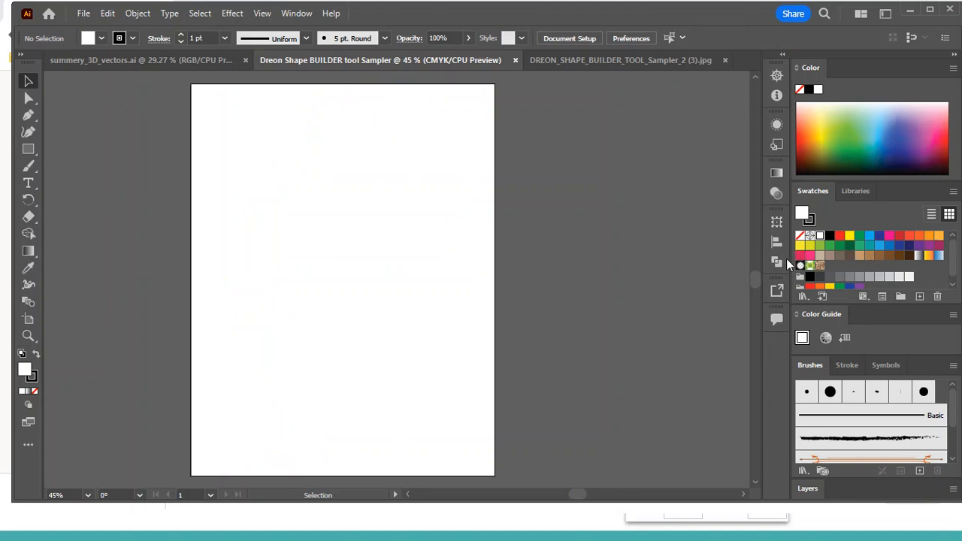
pyautogui.click(623, 63)
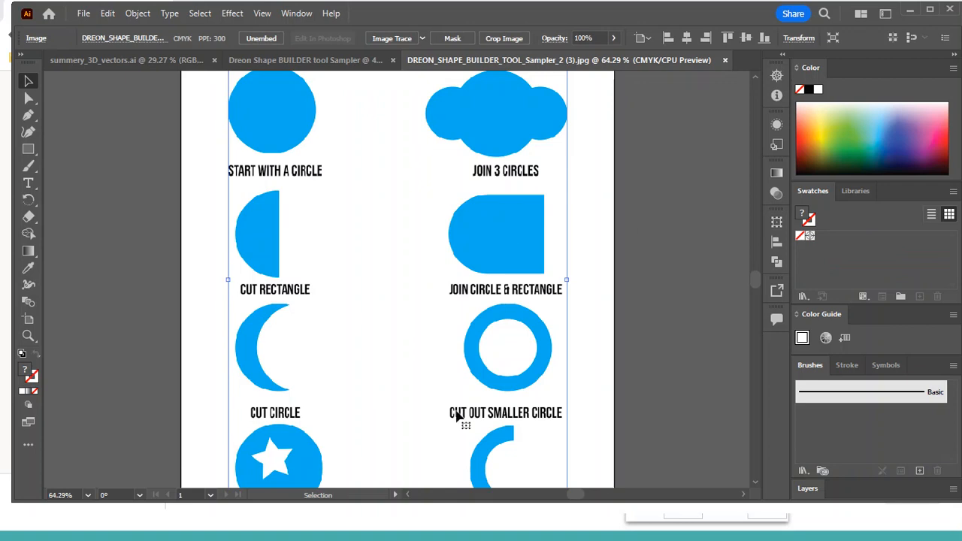
pyautogui.press('a')
pyautogui.click(724, 60)
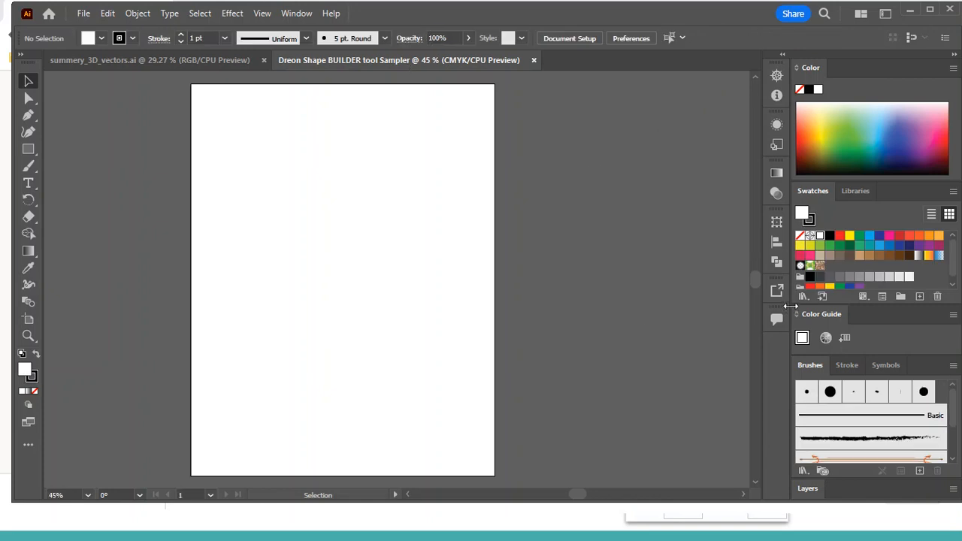
# - Paste the sampler image into the new document and adjust its size and position to fit within the artboard
pyautogui.hotkey('ctrl', 'v')
pyautogui.moveTo(429, 215); pyautogui.dragTo(391, 223)
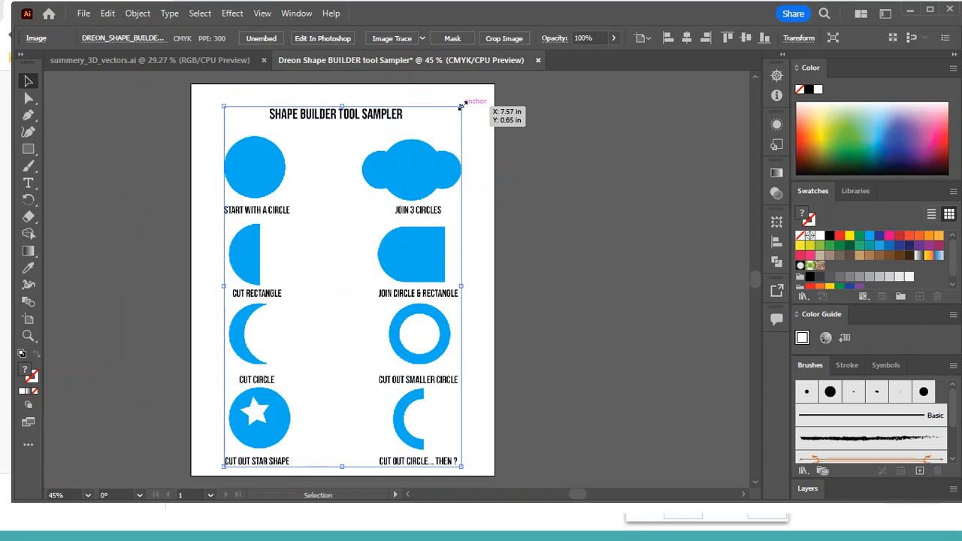
pyautogui.moveTo(461, 107)
pyautogui.mouseDown()
pyautogui.moveTo(489, 90)
pyautogui.moveTo(465, 96)
pyautogui.mouseUp()
pyautogui.moveTo(398, 192); pyautogui.dragTo(403, 192)
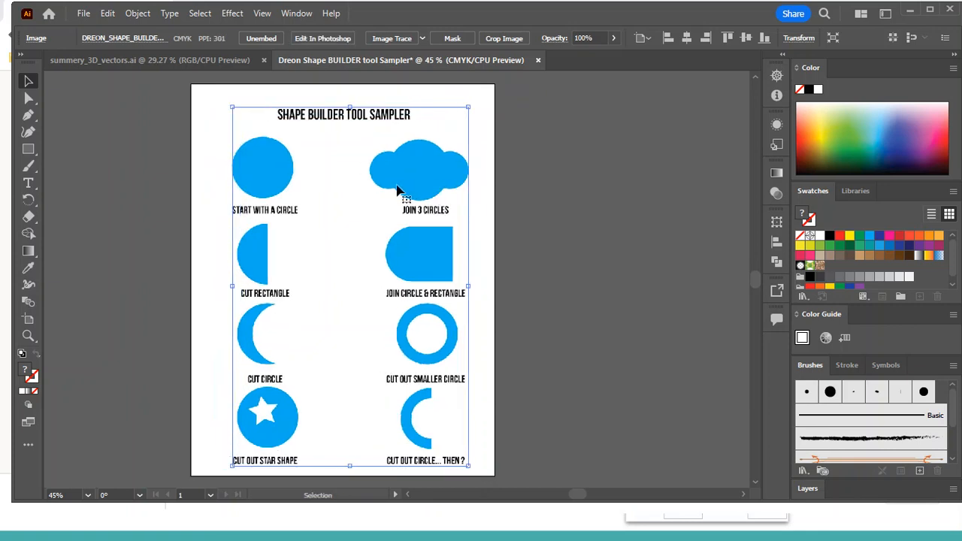
pyautogui.press('ctrl')
pyautogui.press('ctrl')
pyautogui.press('ctrl')
pyautogui.press('ctrl')
pyautogui.press('ctrl')
pyautogui.press('ctrl')
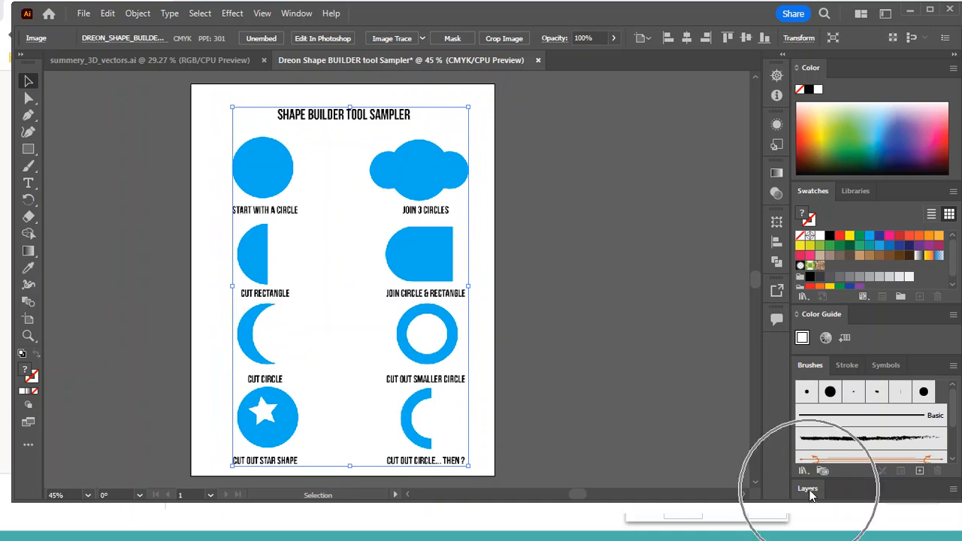
# - Lock Layer 1 and make it a template layer with its images dimmed to 50%
pyautogui.click(808, 489)
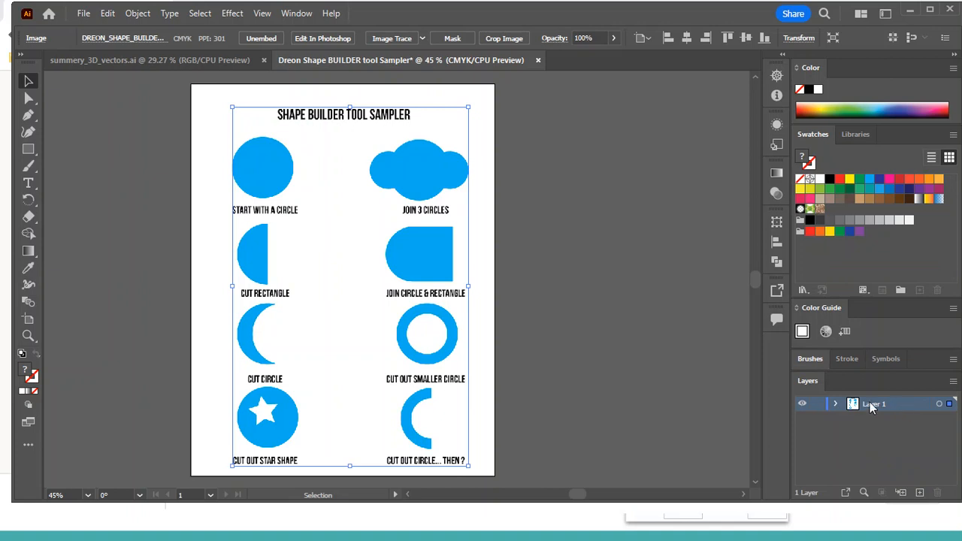
pyautogui.press('ctrl')
pyautogui.press('ctrl')
pyautogui.click(818, 405)
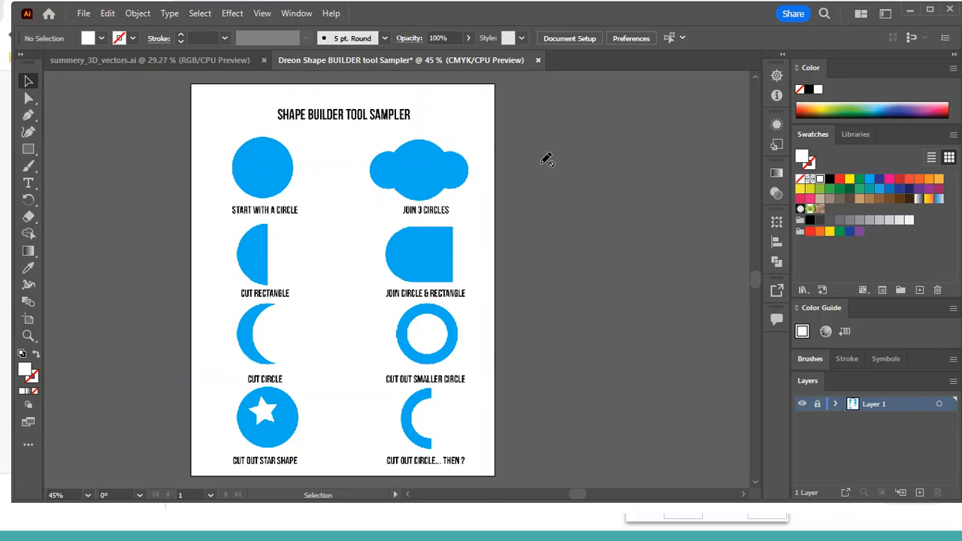
pyautogui.doubleClick(918, 404)
pyautogui.click(670, 252)
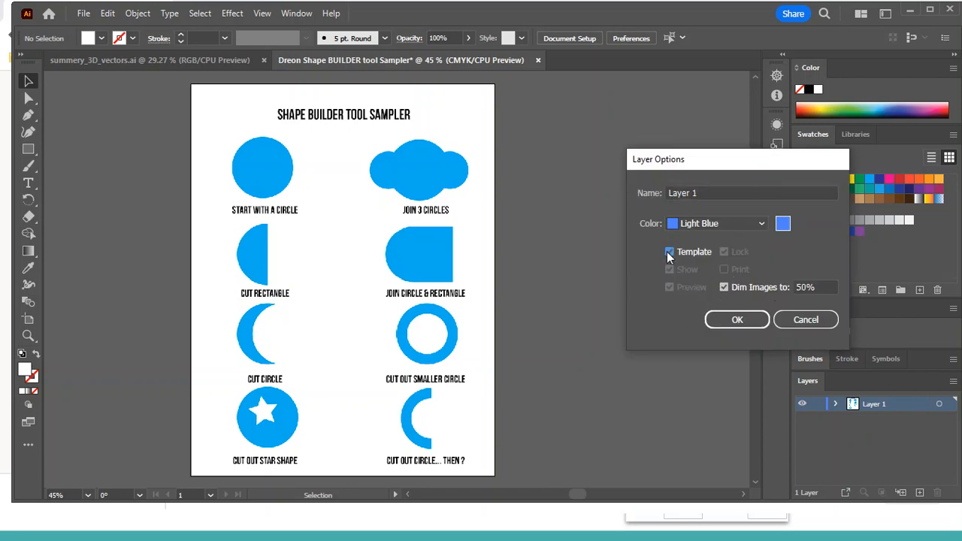
pyautogui.click(740, 320)
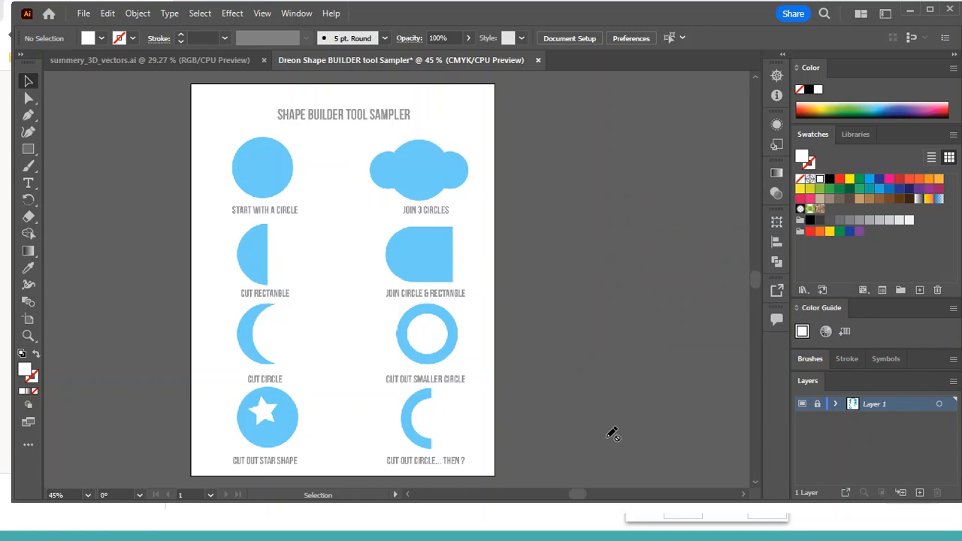
# - Activate the Ellipse tool and add a new layer above the template layer
pyautogui.click(919, 493)
pyautogui.moveTo(28, 154); pyautogui.dragTo(98, 167)
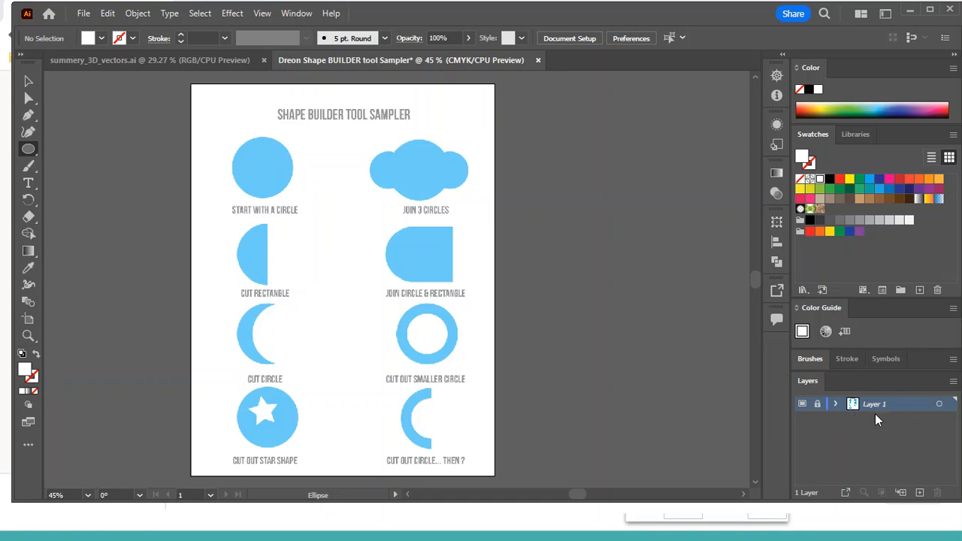
pyautogui.click(920, 493)
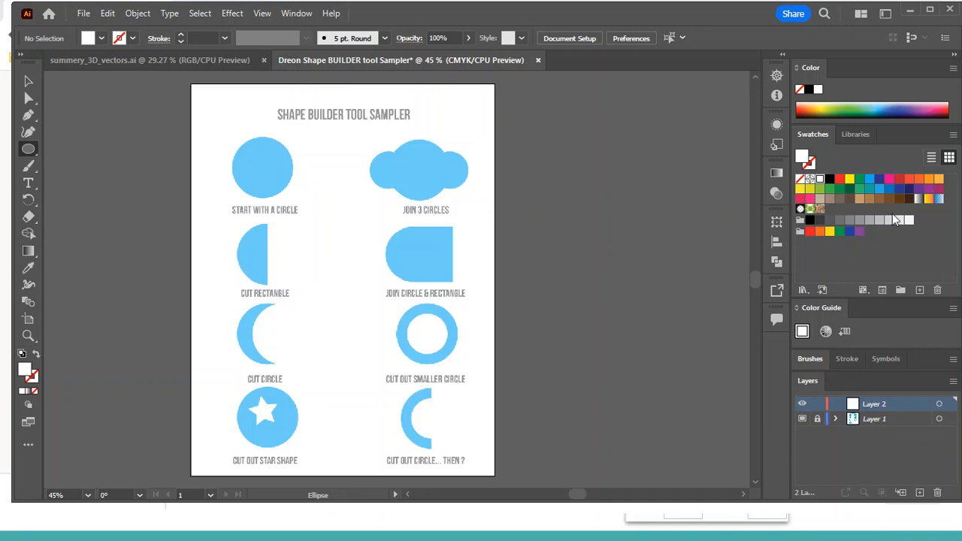
# - Set an orange fill and a black stroke for drawing with the Ellipse tool on the new layer
pyautogui.click(918, 179)
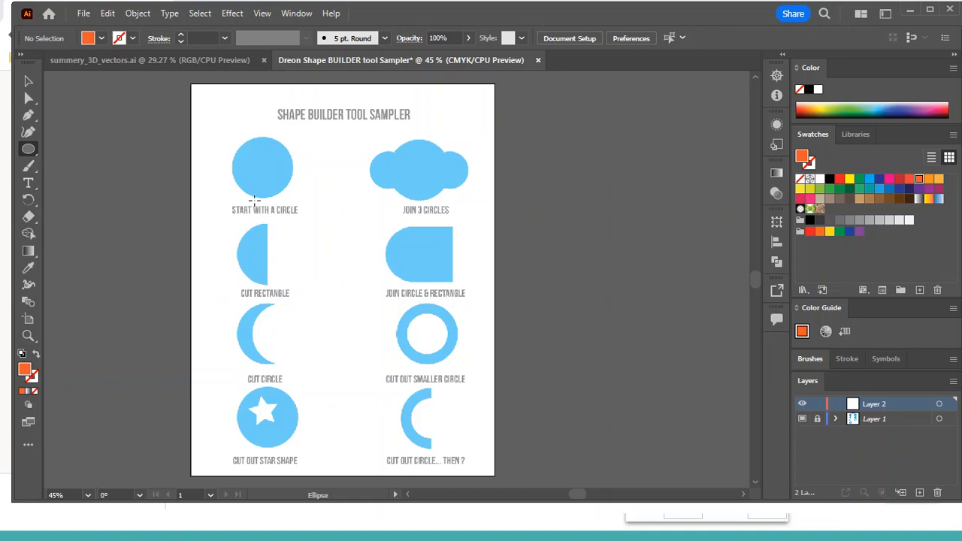
pyautogui.hotkey('ctrl', '+')
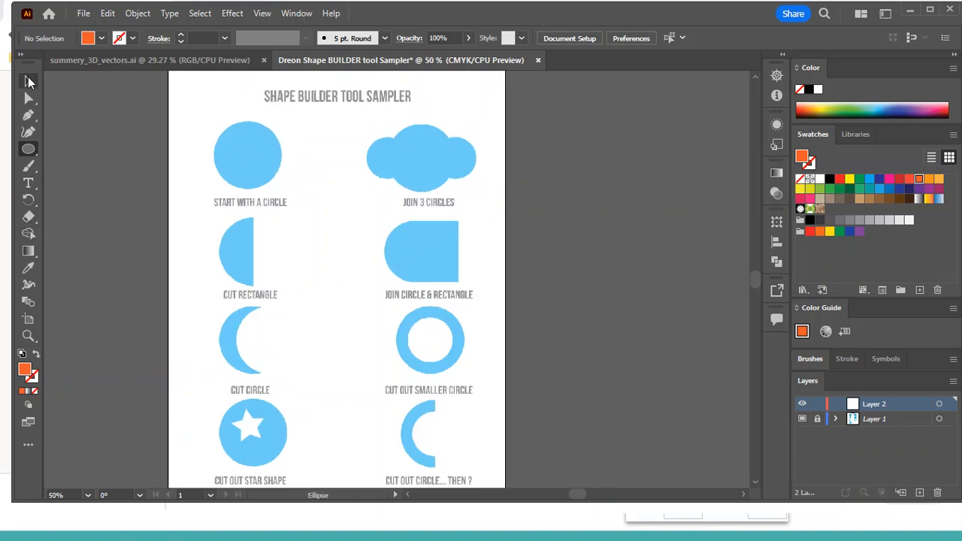
pyautogui.click(30, 151)
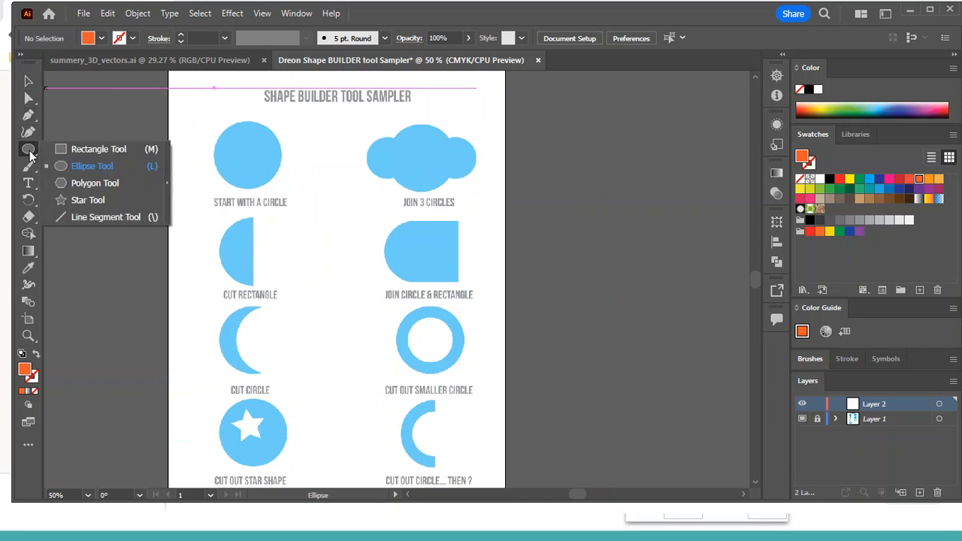
pyautogui.click(102, 171)
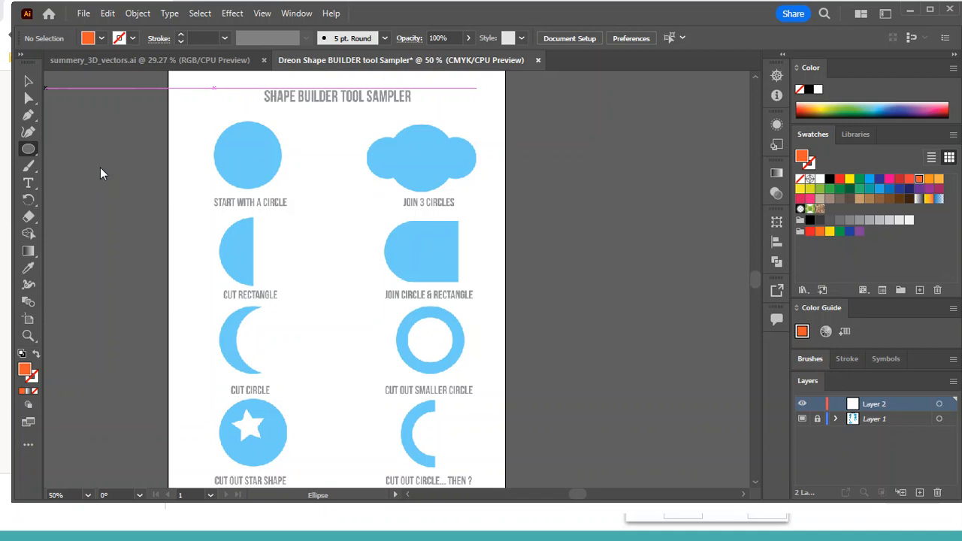
pyautogui.click(133, 41)
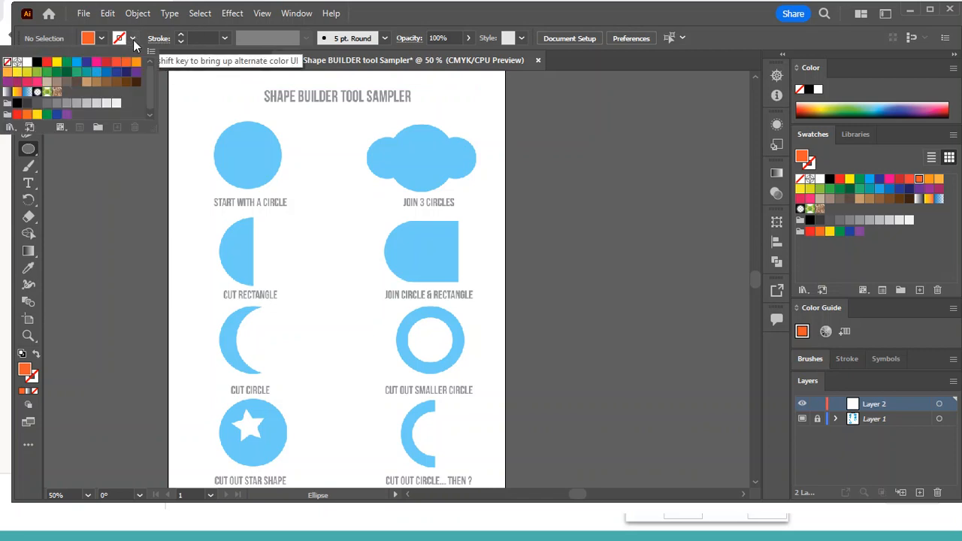
pyautogui.click(37, 62)
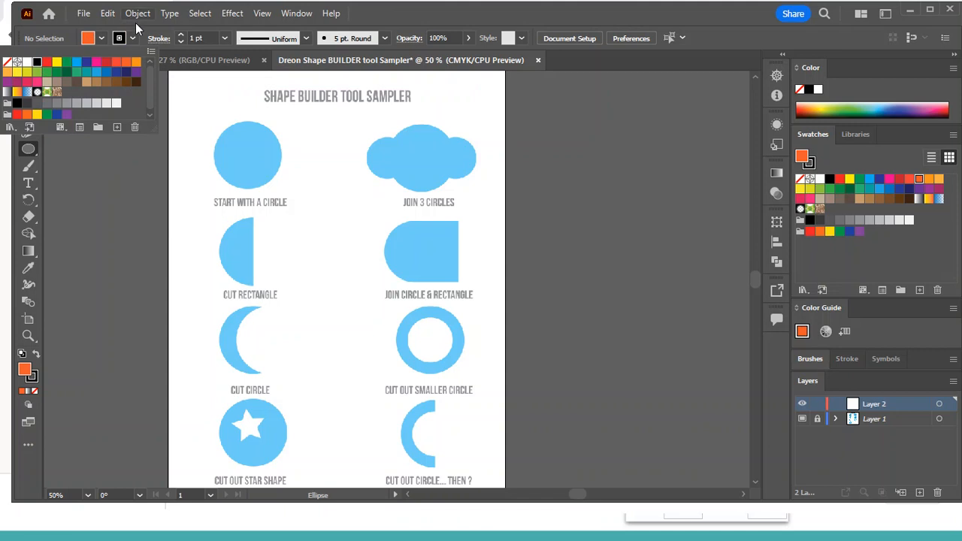
# - Set the stroke weight to 3 pt for the new shapes
pyautogui.click(180, 34)
pyautogui.click(180, 34)
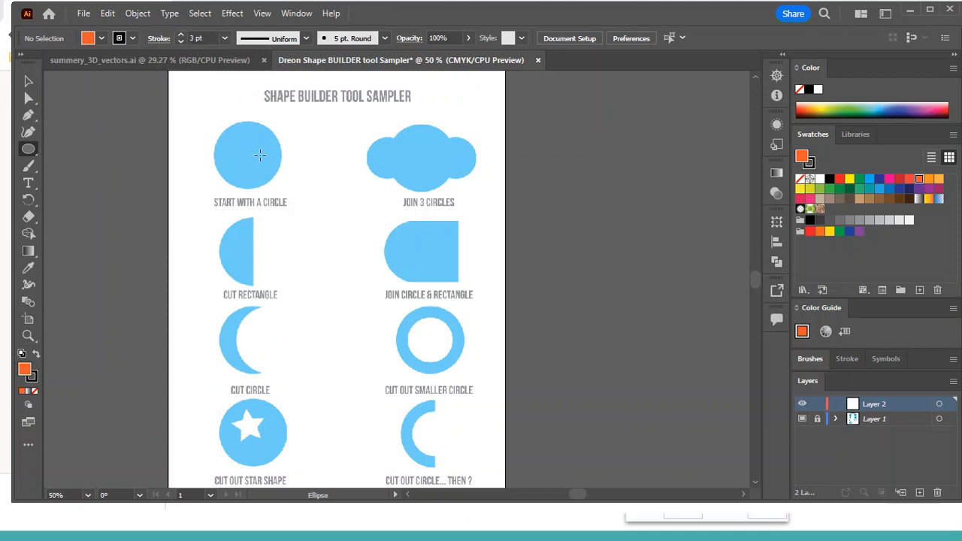
pyautogui.hotkey('ctrl', '=')
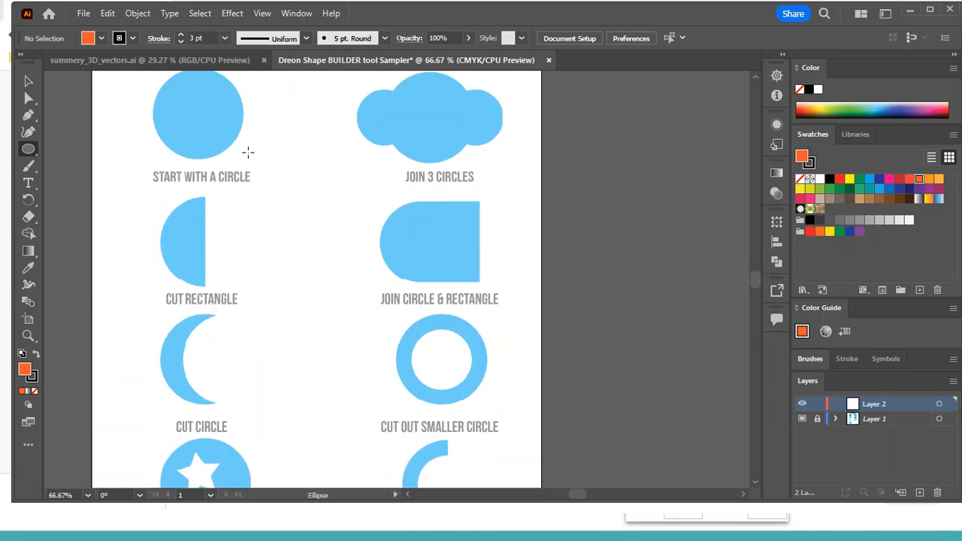
pyautogui.moveTo(318, 189); pyautogui.dragTo(447, 249)
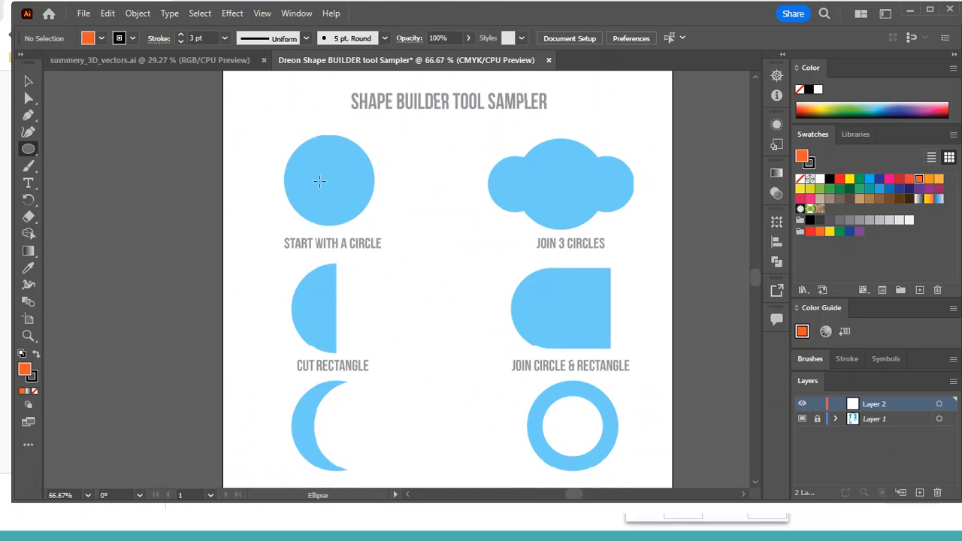
# - Draw a circle covering the template's "Start with a circle" shape
pyautogui.moveTo(323, 125); pyautogui.dragTo(425, 271)
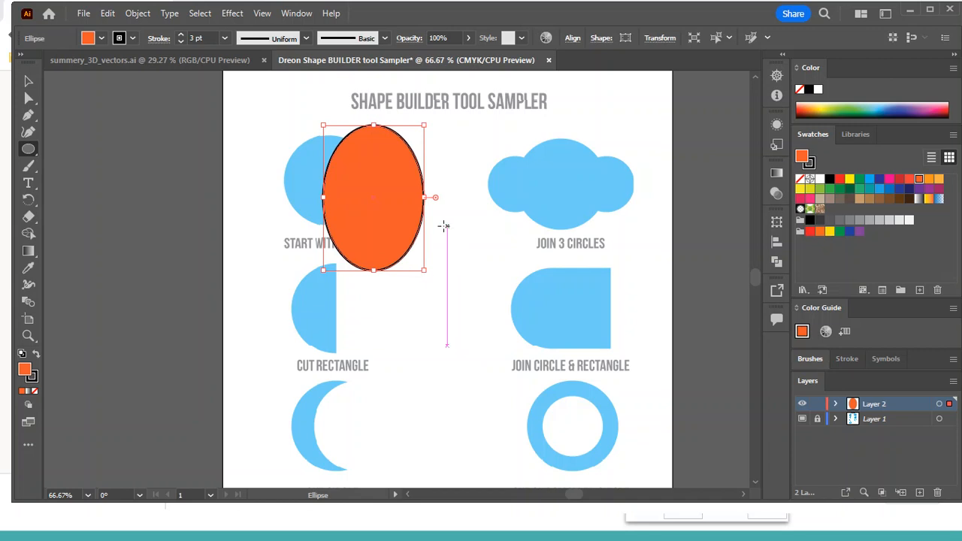
pyautogui.press('Delete')
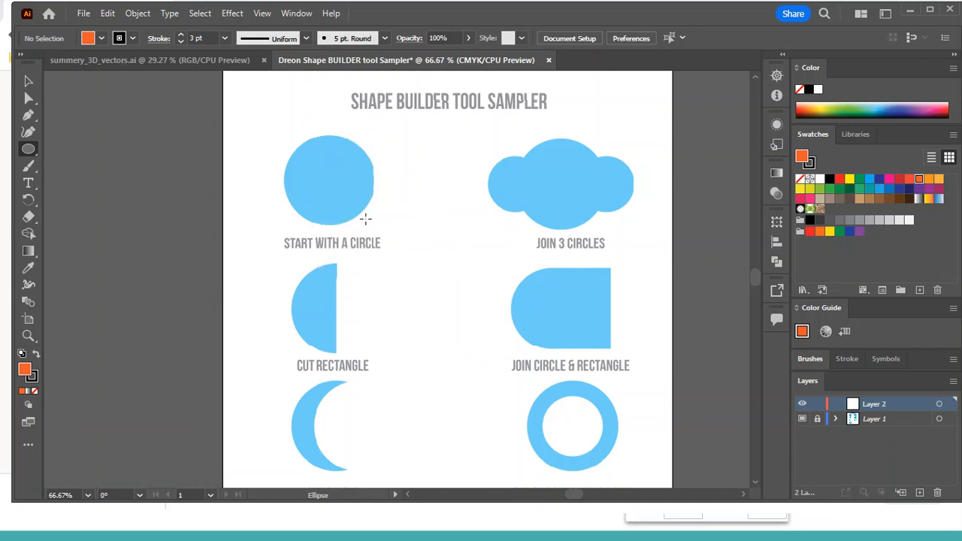
pyautogui.moveTo(279, 135); pyautogui.dragTo(378, 192)
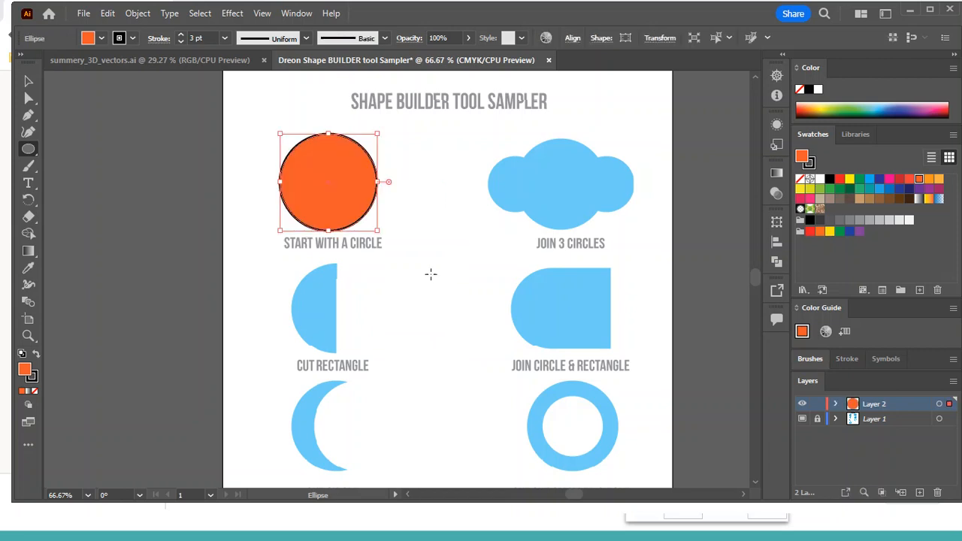
pyautogui.click(27, 81)
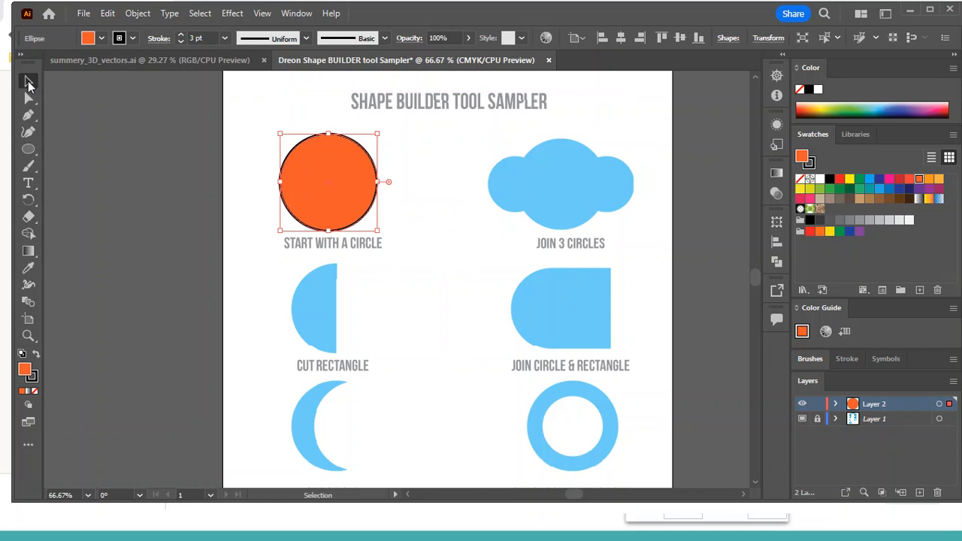
pyautogui.moveTo(337, 213); pyautogui.dragTo(345, 209)
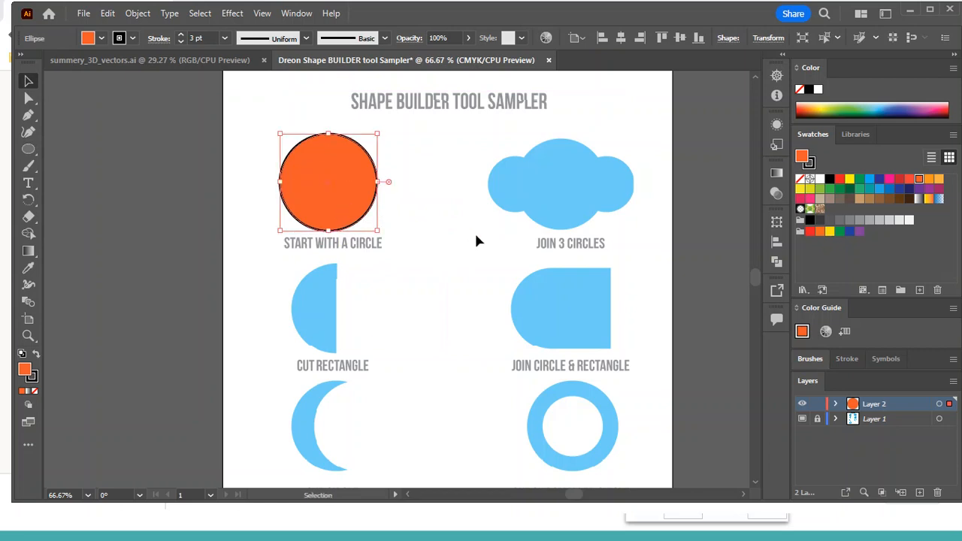
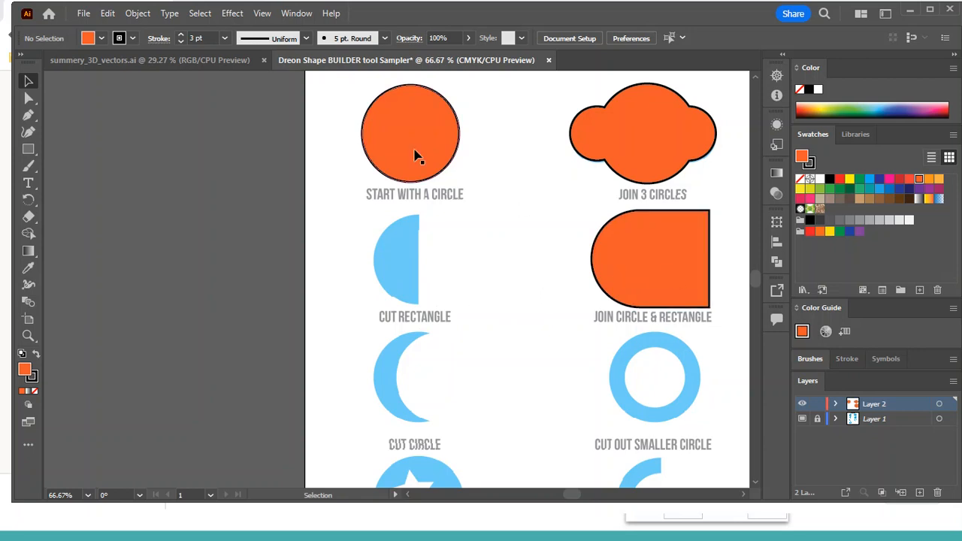
# - Duplicate the first circle onto the "Cut rectangle" shape and draw a rectangle over its right half, extending past the circle
pyautogui.moveTo(431, 136); pyautogui.dragTo(442, 259)
pyautogui.click(28, 149)
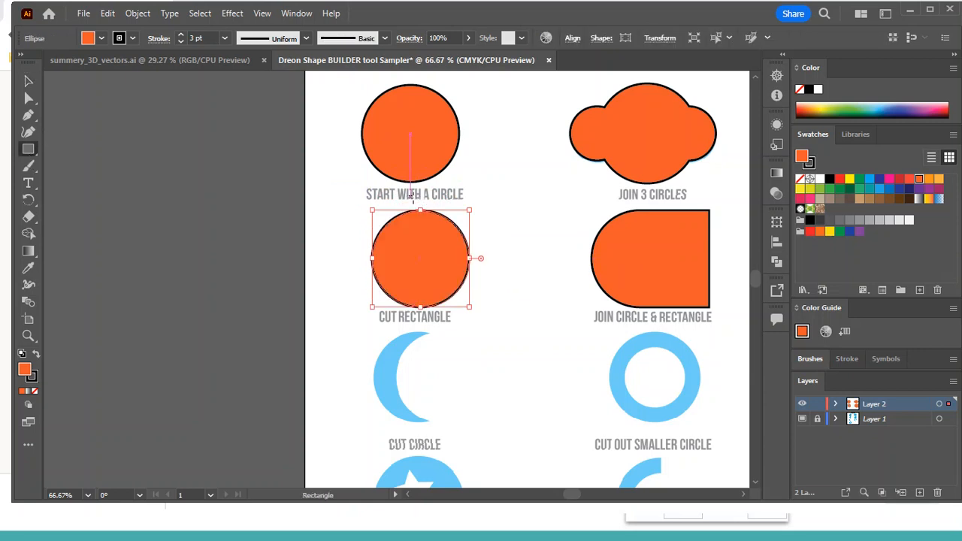
pyautogui.moveTo(420, 199)
pyautogui.mouseDown()
pyautogui.moveTo(508, 267)
pyautogui.moveTo(508, 318)
pyautogui.mouseUp()
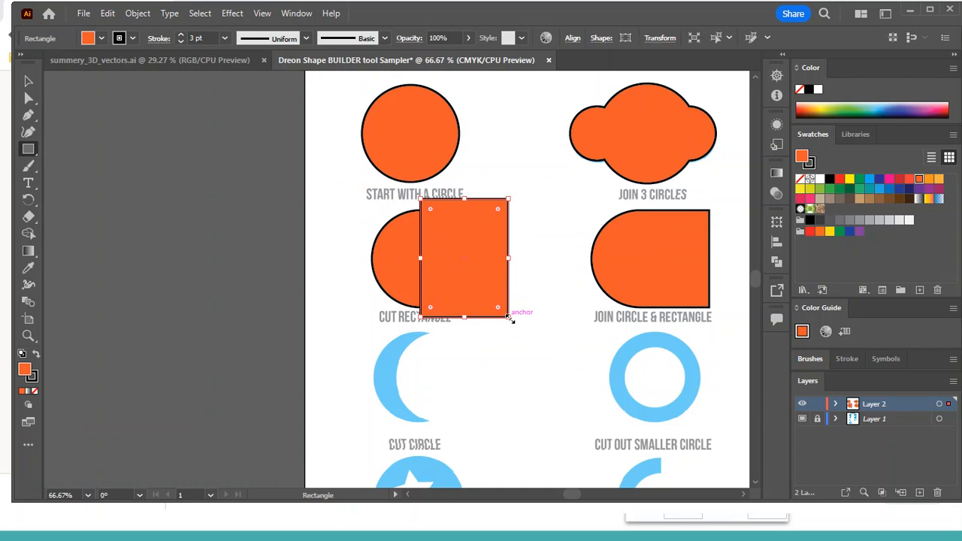
# - Resize the rectangle's upper and lower edges to match the circle's height
pyautogui.press('v')
pyautogui.moveTo(464, 199); pyautogui.dragTo(464, 211)
pyautogui.moveTo(467, 320); pyautogui.dragTo(466, 308)
pyautogui.click(506, 325)
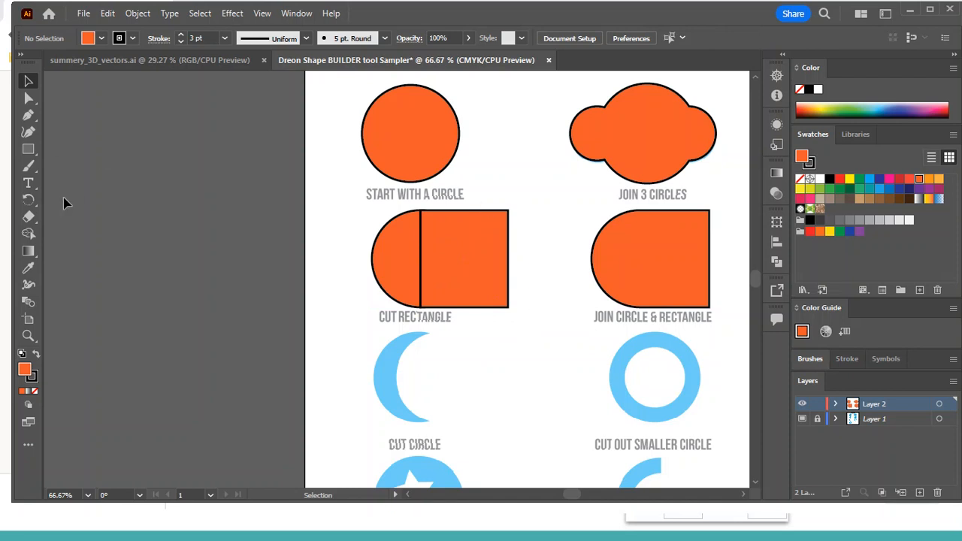
# - Select the circle and rectangle and remove the whole rectangle area in one pass with the Shape Builder tool
pyautogui.moveTo(357, 208); pyautogui.dragTo(540, 321)
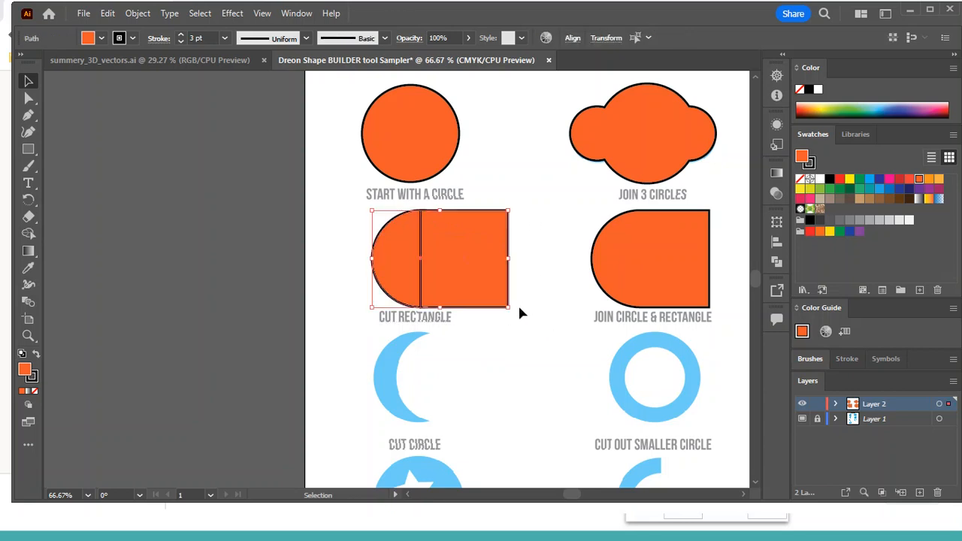
pyautogui.click(29, 234)
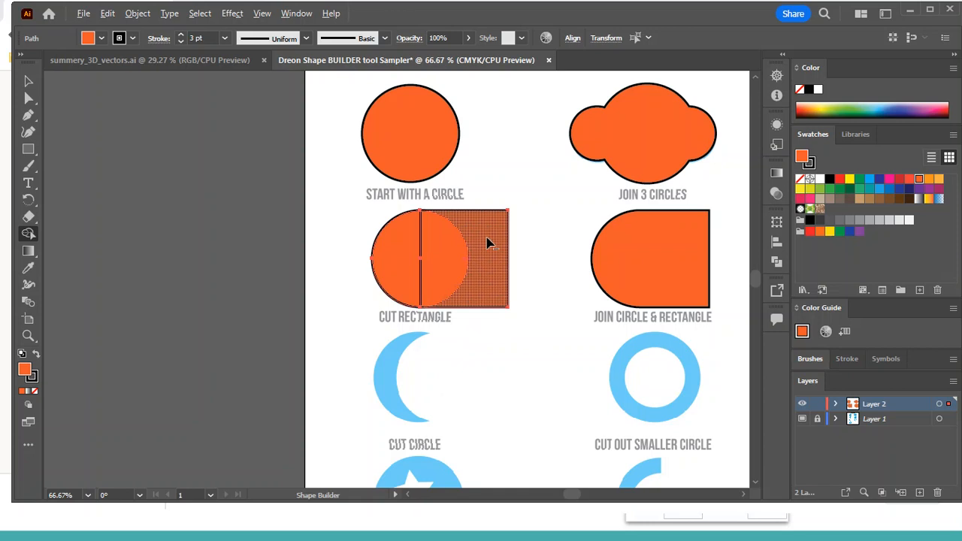
pyautogui.moveTo(494, 233)
pyautogui.mouseDown()
pyautogui.moveTo(455, 244)
pyautogui.moveTo(445, 284)
pyautogui.mouseUp()
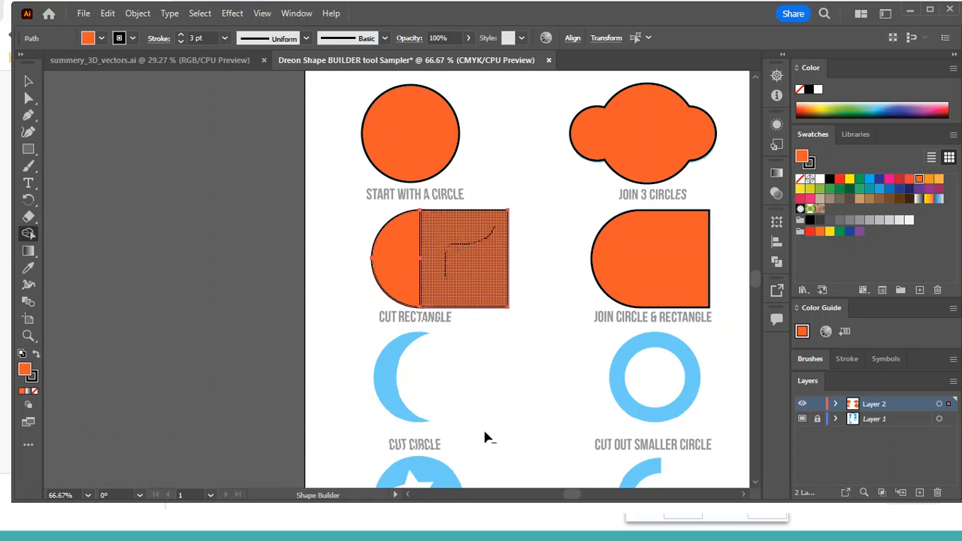
pyautogui.moveTo(483, 436); pyautogui.dragTo(493, 436)
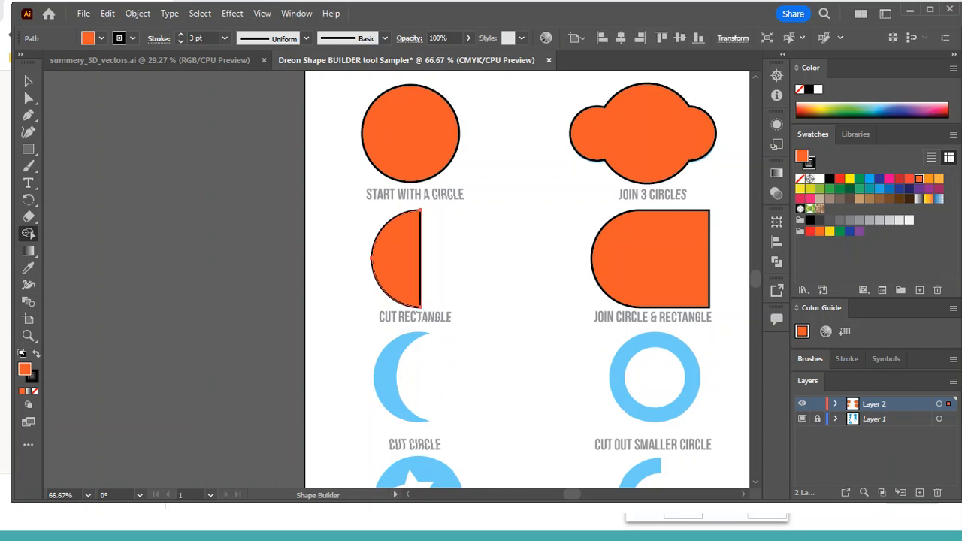
# - Undo the Shape Builder cut and the last adjustment of the rectangle's lower edge
pyautogui.press('v')
pyautogui.hotkey('ctrl', 'z')
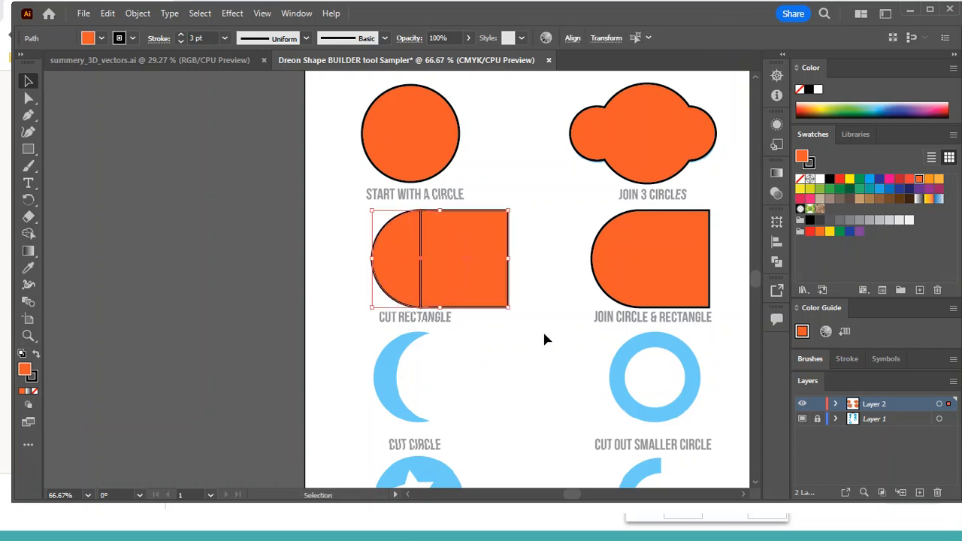
pyautogui.hotkey('ctrl', 'z')
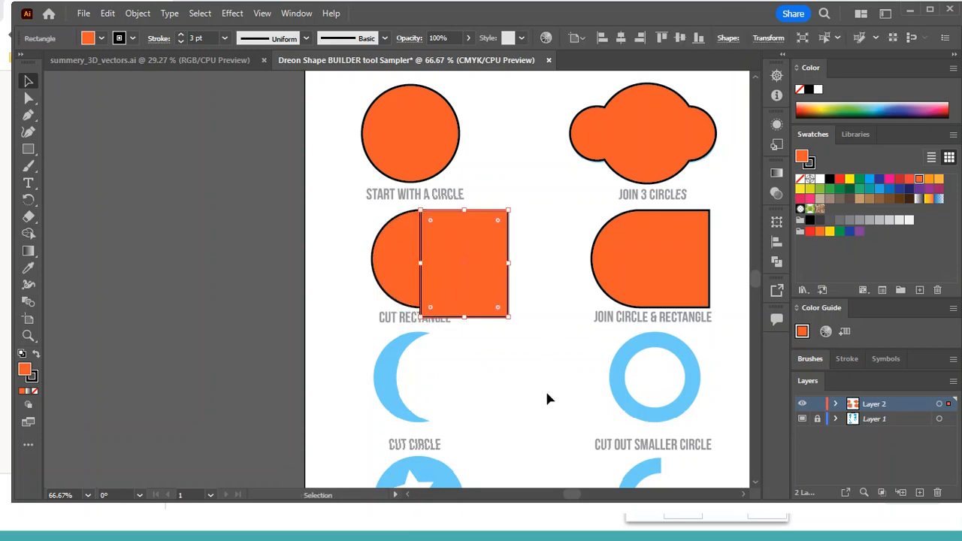
# - Raise the rectangle's lower edge to meet the bottom of the circle
pyautogui.click(459, 327)
pyautogui.click(463, 319)
pyautogui.moveTo(464, 319); pyautogui.dragTo(463, 307)
# - Remove the overlapping half and the outer rectangle region one at a time with the Shape Builder tool, leaving a left half circle
pyautogui.click(337, 211)
pyautogui.moveTo(348, 212); pyautogui.dragTo(529, 346)
pyautogui.click(29, 234)
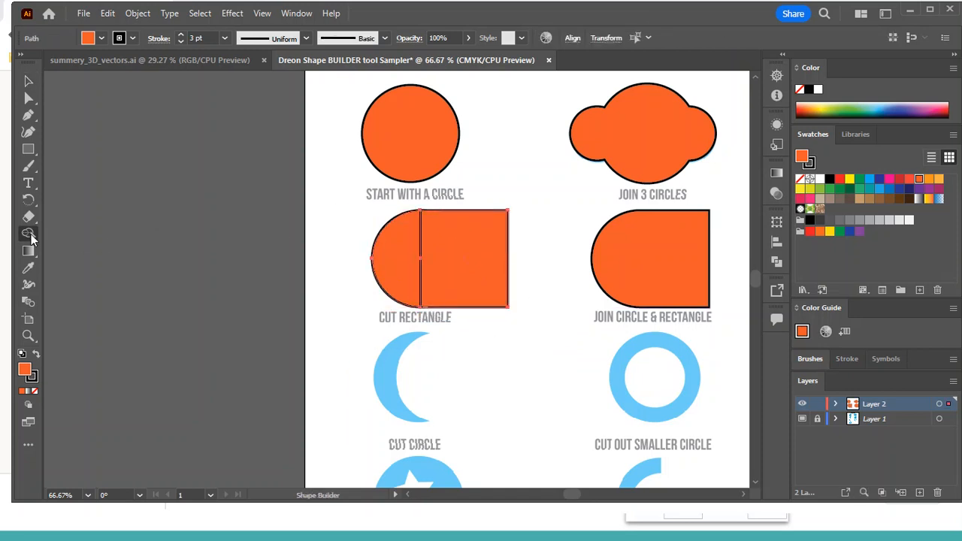
pyautogui.keyDown('alt'); pyautogui.click(451, 259); pyautogui.keyUp('alt')
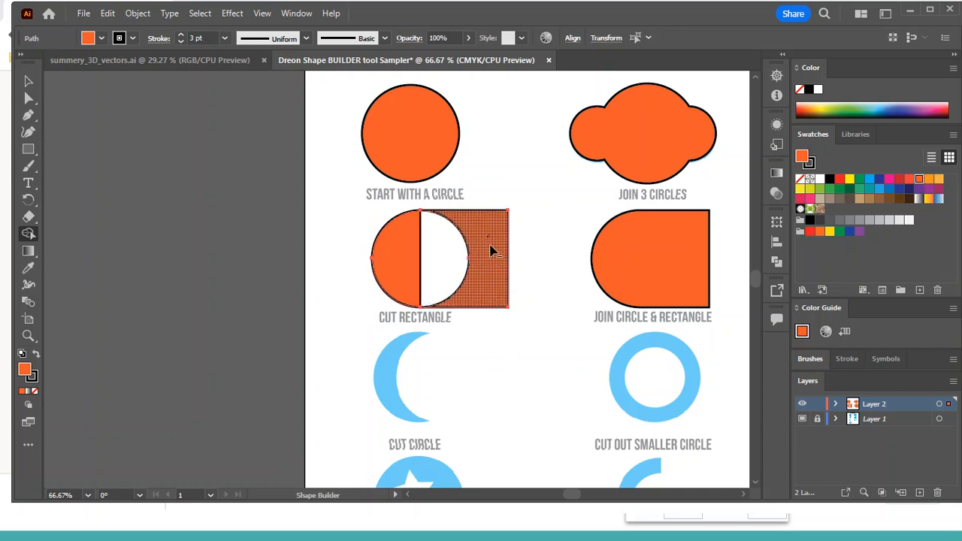
pyautogui.keyDown('alt'); pyautogui.click(492, 249); pyautogui.keyUp('alt')
pyautogui.click(30, 79)
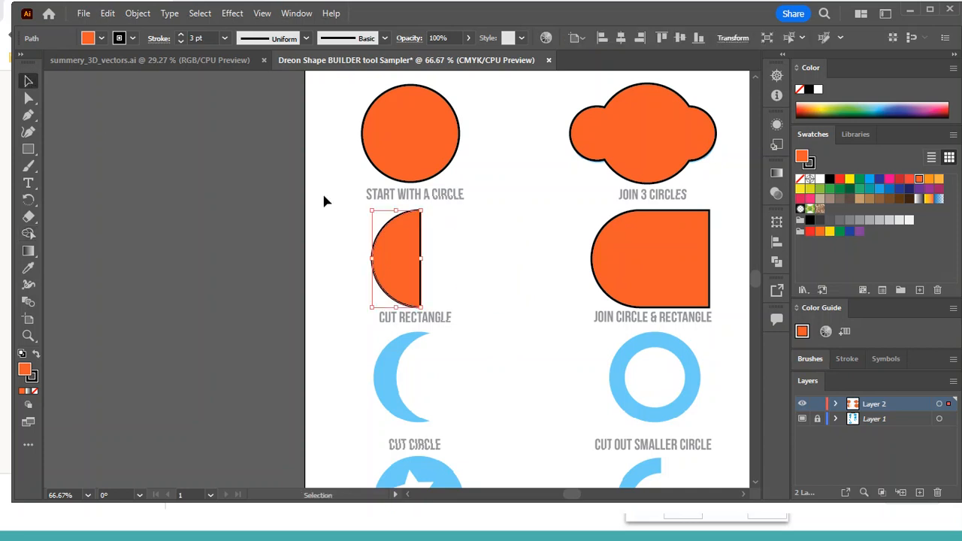
pyautogui.click(464, 325)
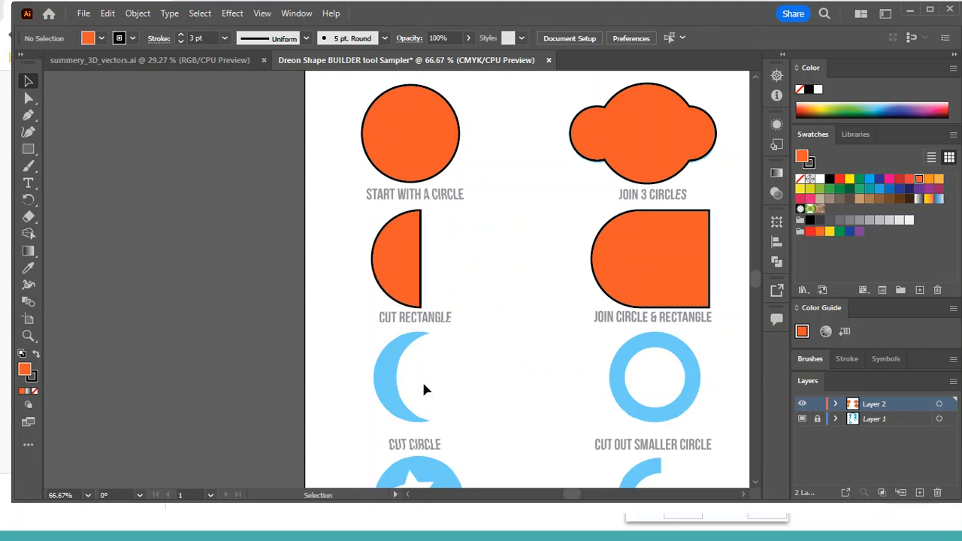
# - Duplicate the first circle onto the "Cut circle" shape and place a second overlapping copy offset slightly to the right
pyautogui.moveTo(401, 143); pyautogui.dragTo(446, 371)
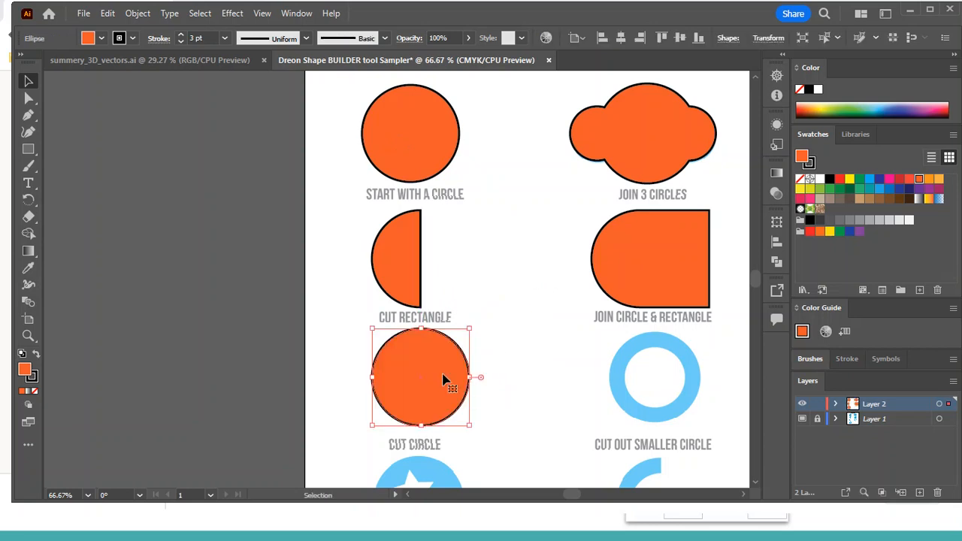
pyautogui.moveTo(425, 385); pyautogui.dragTo(473, 392)
pyautogui.click(550, 393)
# - Select both overlapping circles and cut the right one away with the Shape Builder tool to leave a crescent
pyautogui.moveTo(334, 346); pyautogui.dragTo(530, 432)
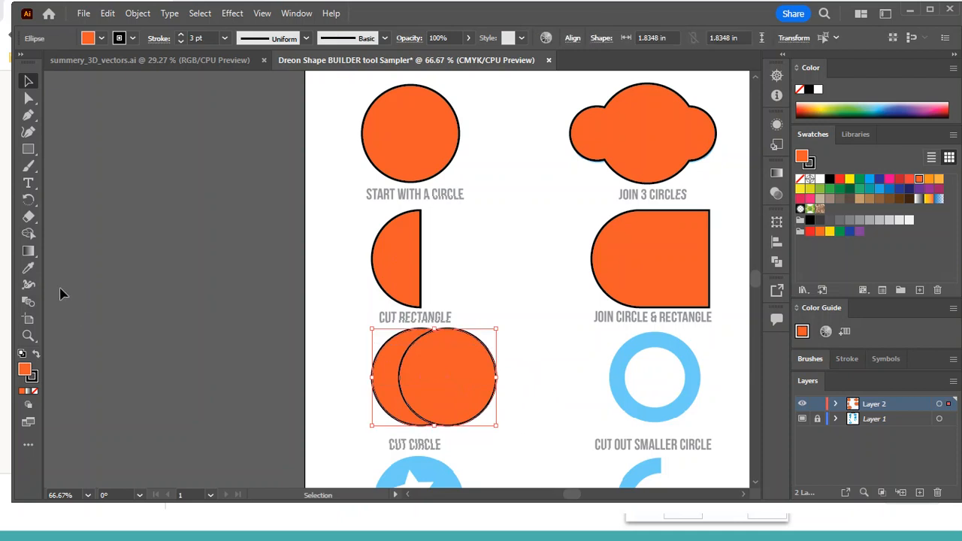
pyautogui.click(35, 237)
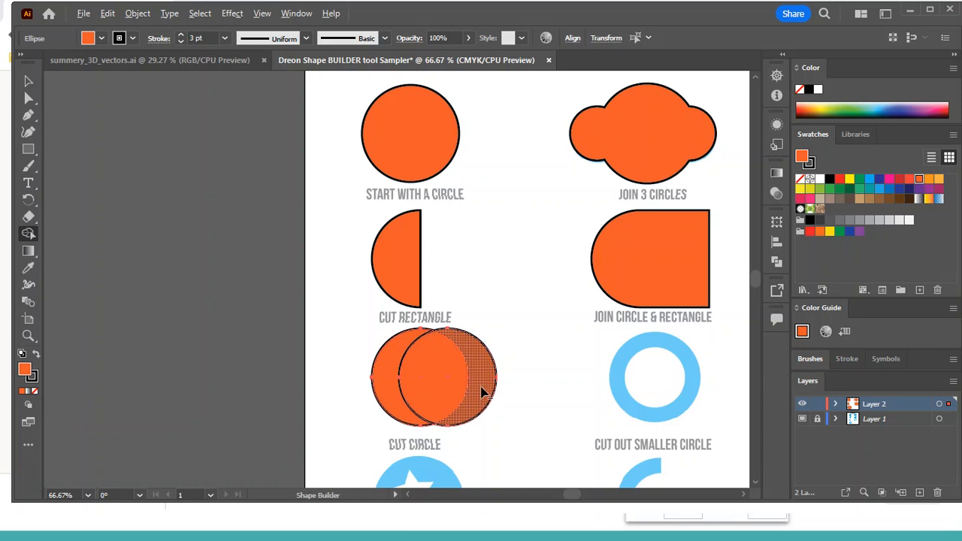
pyautogui.keyDown('alt'); pyautogui.moveTo(482, 383); pyautogui.dragTo(442, 385); pyautogui.keyUp('alt')
pyautogui.click(29, 81)
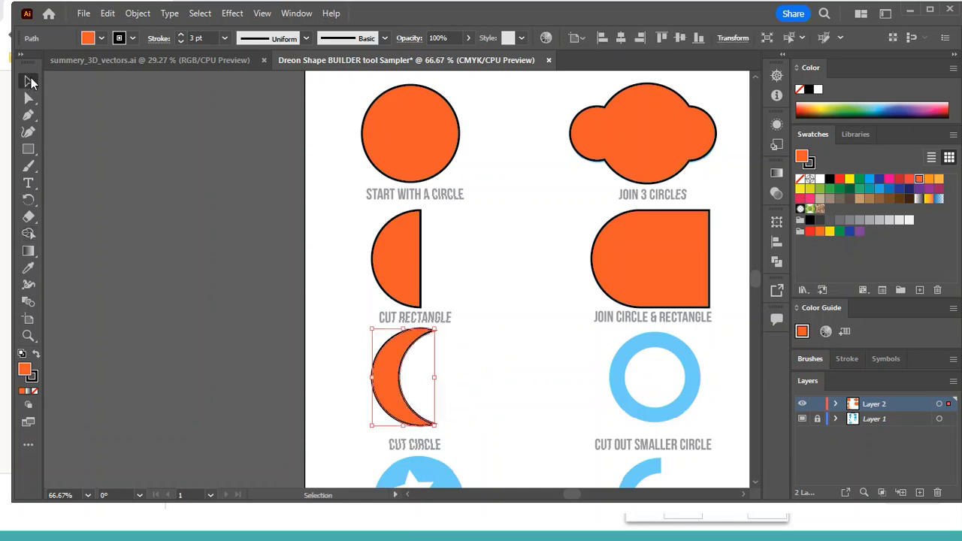
pyautogui.click(474, 374)
# - Paste a copy of the first circle and position it over the "Cut out smaller circle" ring
pyautogui.scroll(-3, 492, 293)
pyautogui.hscroll(2, 491, 294)
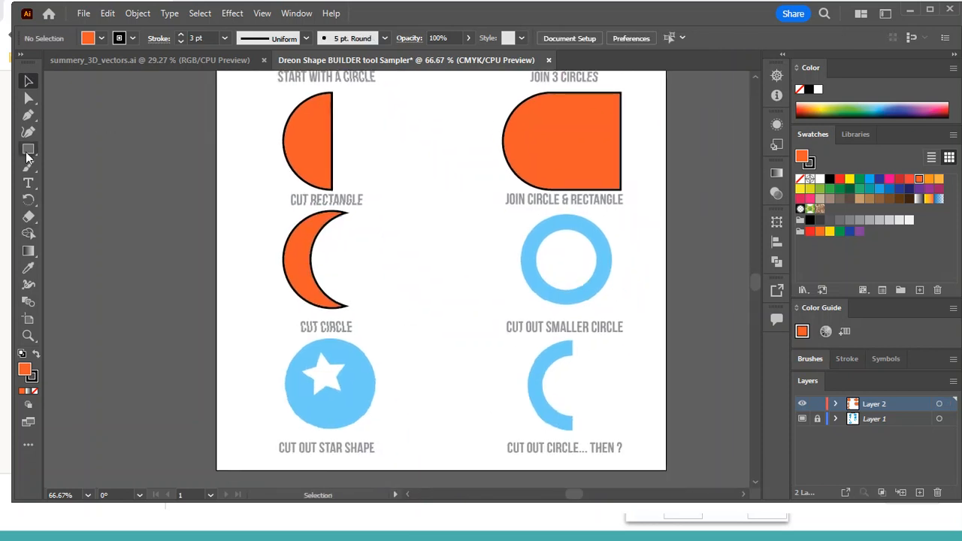
pyautogui.scroll(2, 493, 275)
pyautogui.click(350, 126)
pyautogui.hotkey('ctrl', 'c')
pyautogui.hotkey('ctrl', 'v')
pyautogui.moveTo(413, 288); pyautogui.dragTo(584, 354)
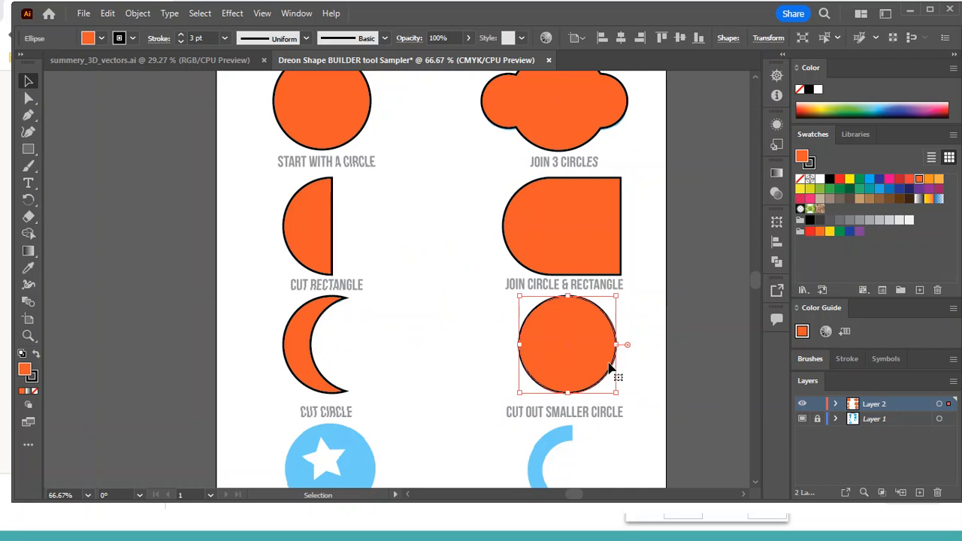
# - Paste a copy of the ring's circle in front and scale it down from the center to match the ring's hole
pyautogui.hotkey('ctrl', 'c')
pyautogui.hotkey('ctrl', 'f')
pyautogui.moveTo(616, 293); pyautogui.dragTo(602, 307)
pyautogui.click(616, 402)
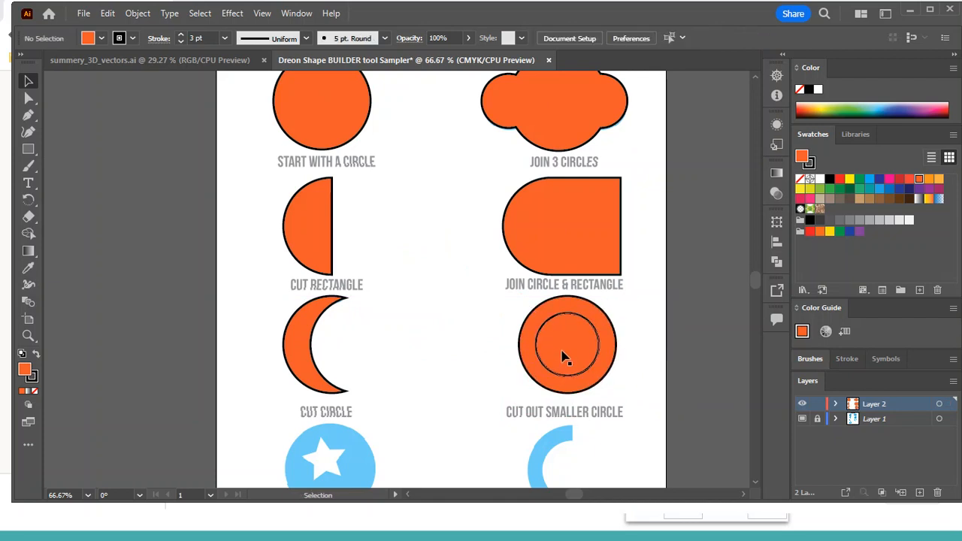
pyautogui.click(535, 369)
pyautogui.click(526, 382)
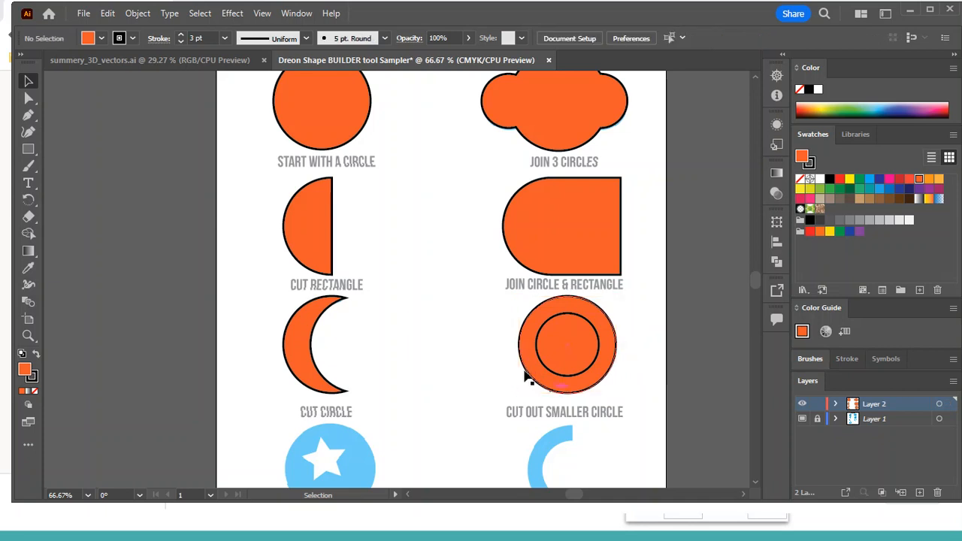
pyautogui.moveTo(591, 372)
pyautogui.mouseDown()
pyautogui.moveTo(493, 356)
pyautogui.moveTo(569, 354)
pyautogui.moveTo(590, 366)
pyautogui.mouseUp()
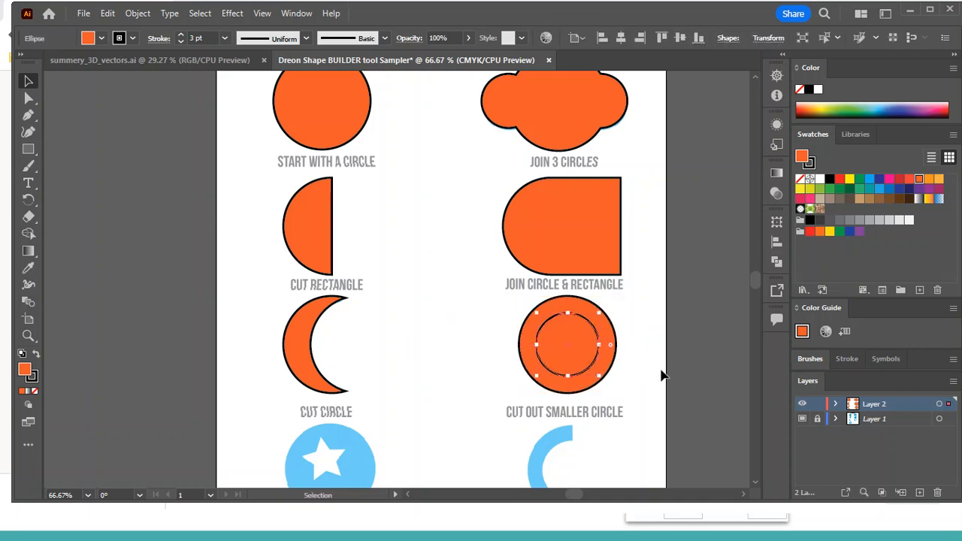
pyautogui.click(507, 359)
# - Select both concentric circles and cut out the inner one with the Shape Builder tool to form a ring
pyautogui.moveTo(632, 328); pyautogui.dragTo(657, 425)
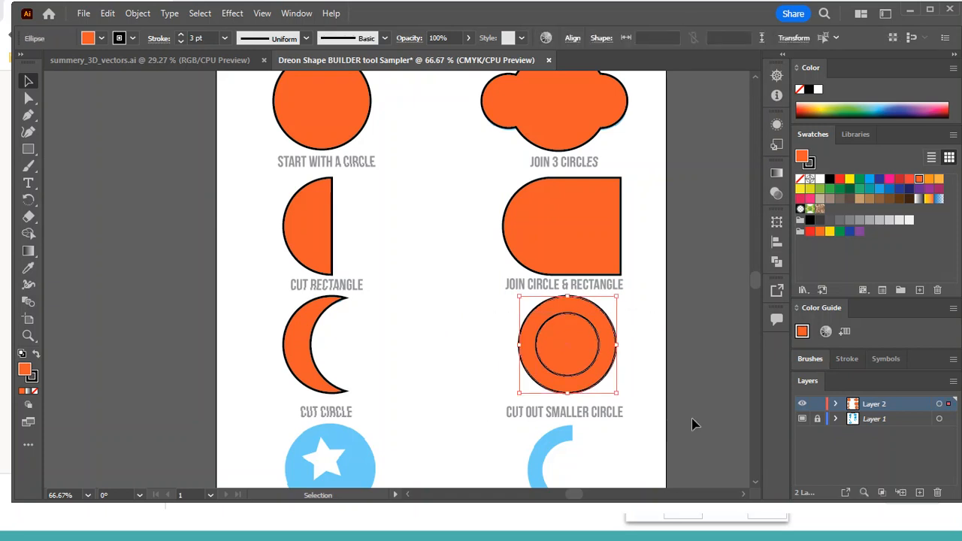
pyautogui.click(28, 234)
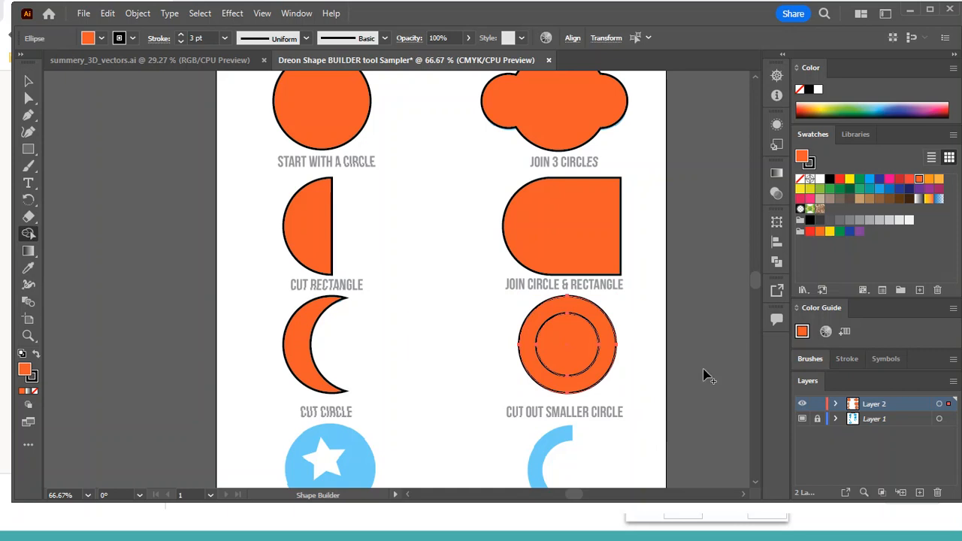
pyautogui.keyDown('alt'); pyautogui.click(576, 366); pyautogui.keyUp('alt')
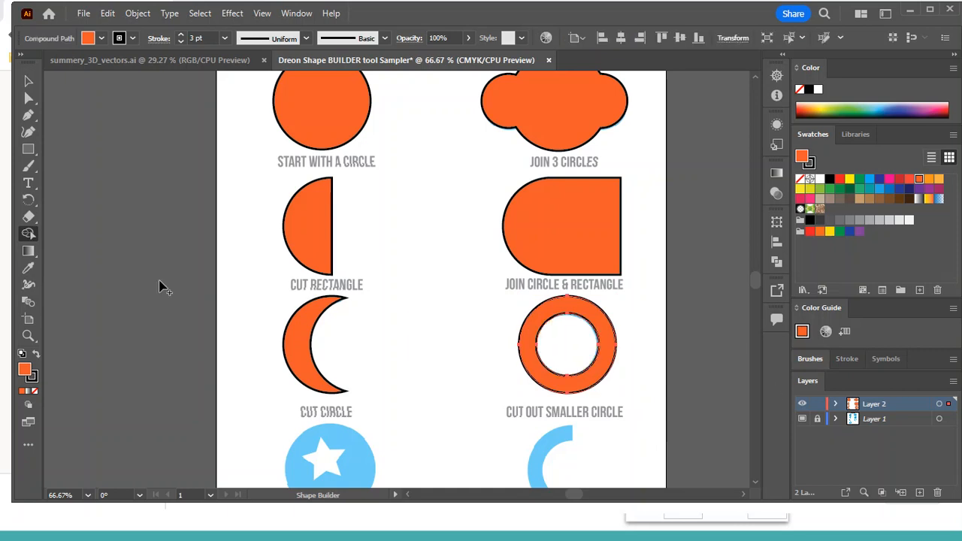
pyautogui.click(27, 81)
pyautogui.click(454, 413)
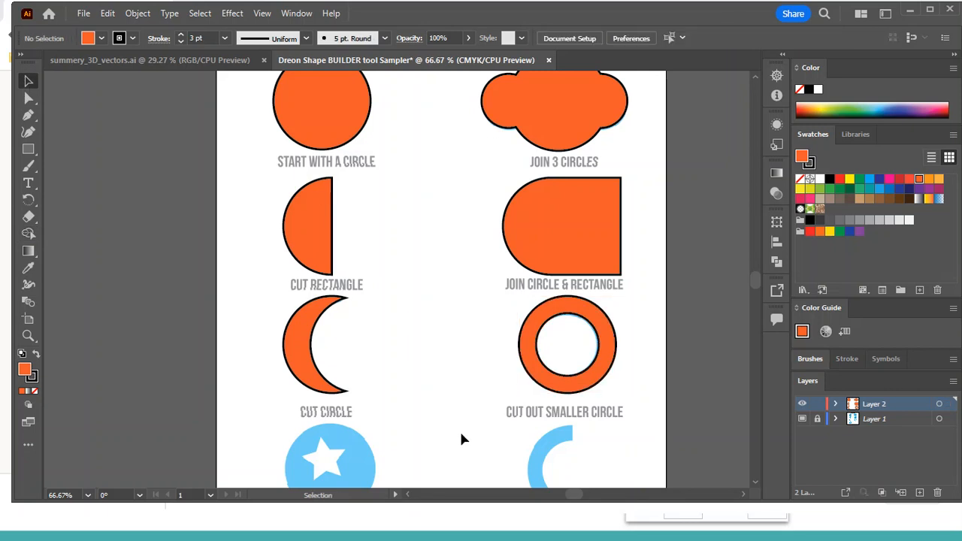
# - Copy the first circle and position the copy over the "Cut out star shape" circle
pyautogui.scroll(-3, 454, 417)
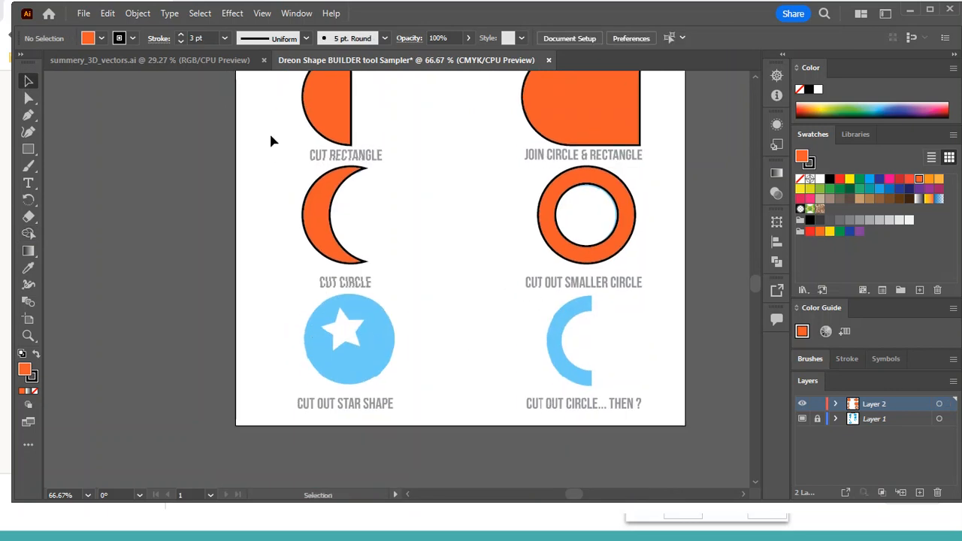
pyautogui.scroll(3, 428, 311)
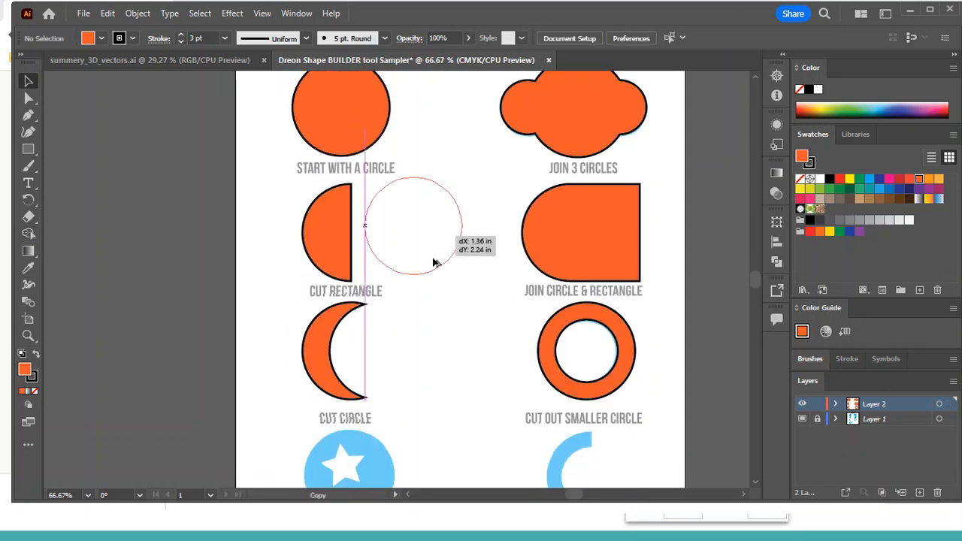
pyautogui.click(379, 445)
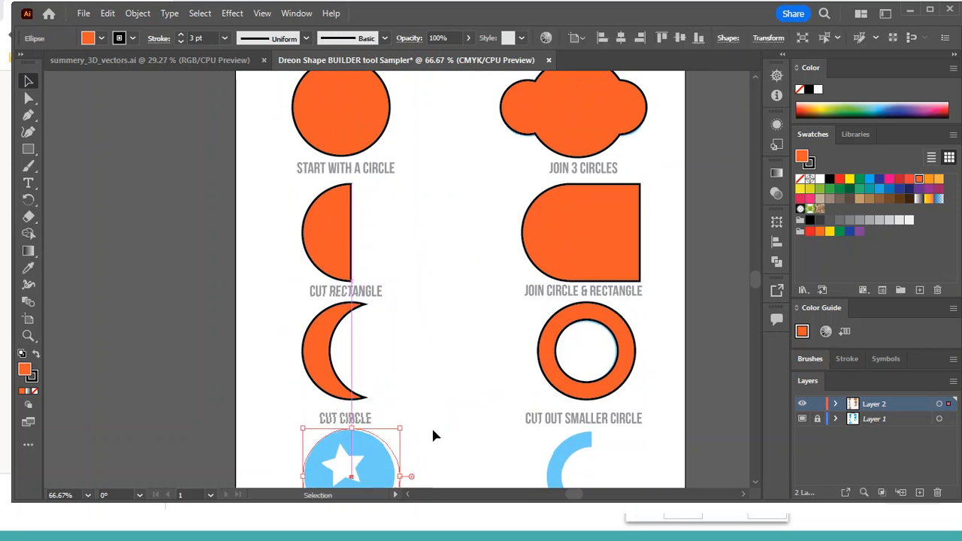
pyautogui.scroll(-2, 433, 436)
pyautogui.click(403, 429)
# - Create a 5-point star with radii 0.3472 in and 0.6944 in, and place it at reduced size inside the new circle
pyautogui.click(29, 149)
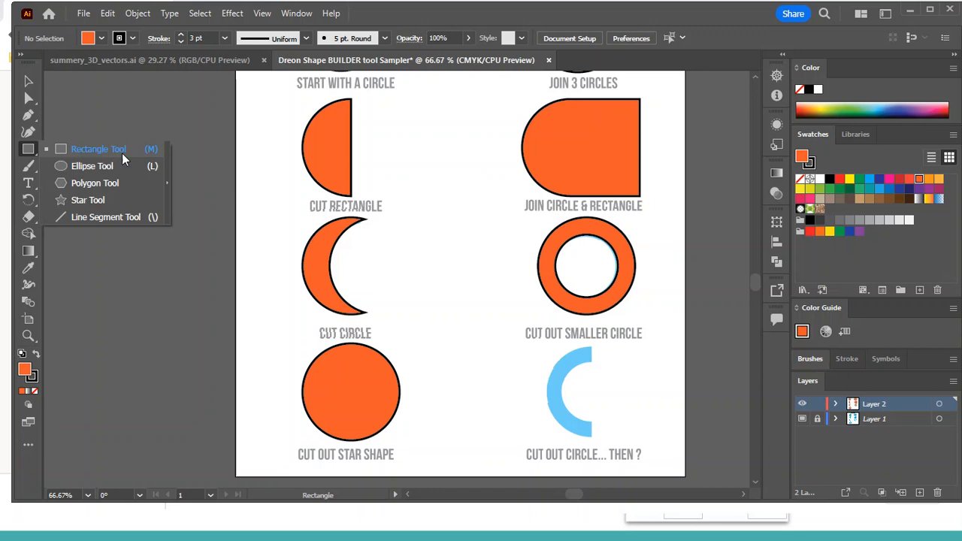
pyautogui.click(108, 200)
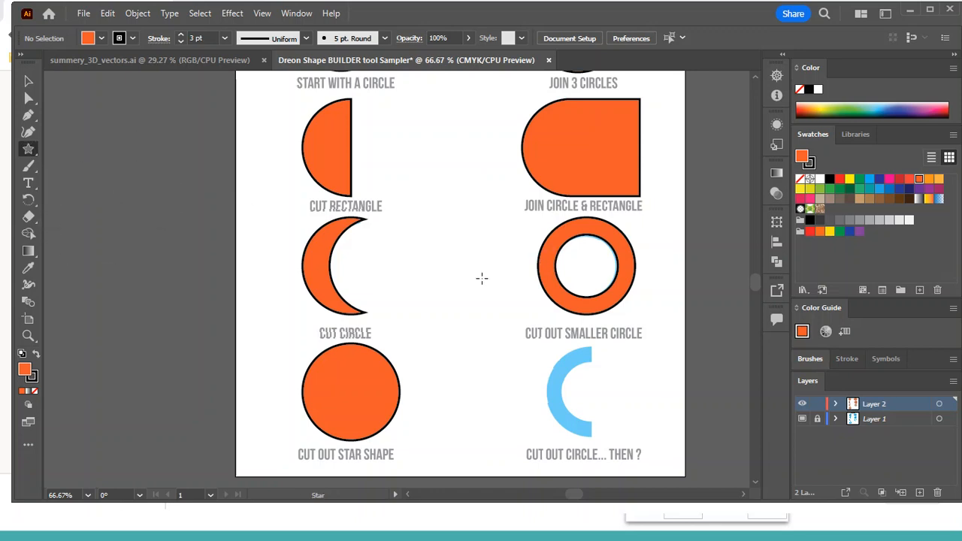
pyautogui.click(441, 306)
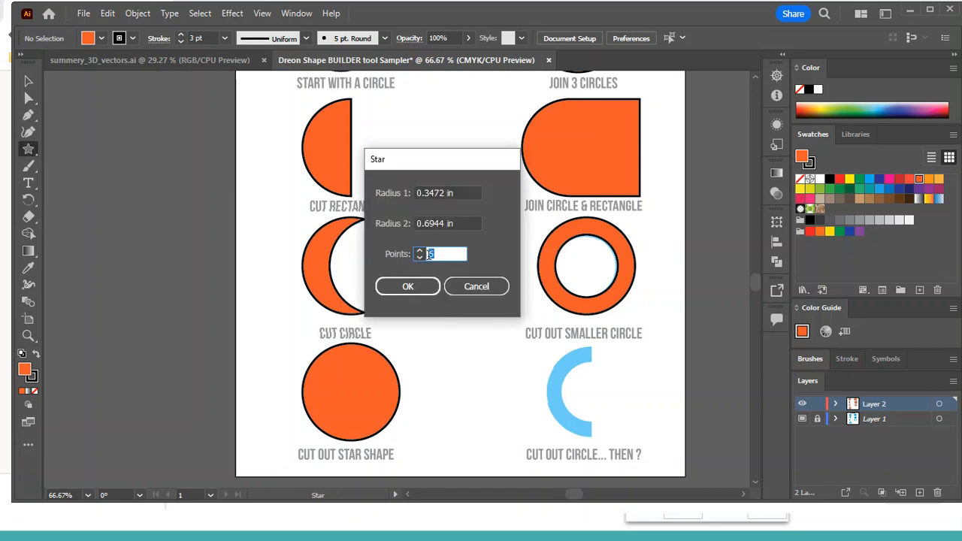
pyautogui.click(417, 290)
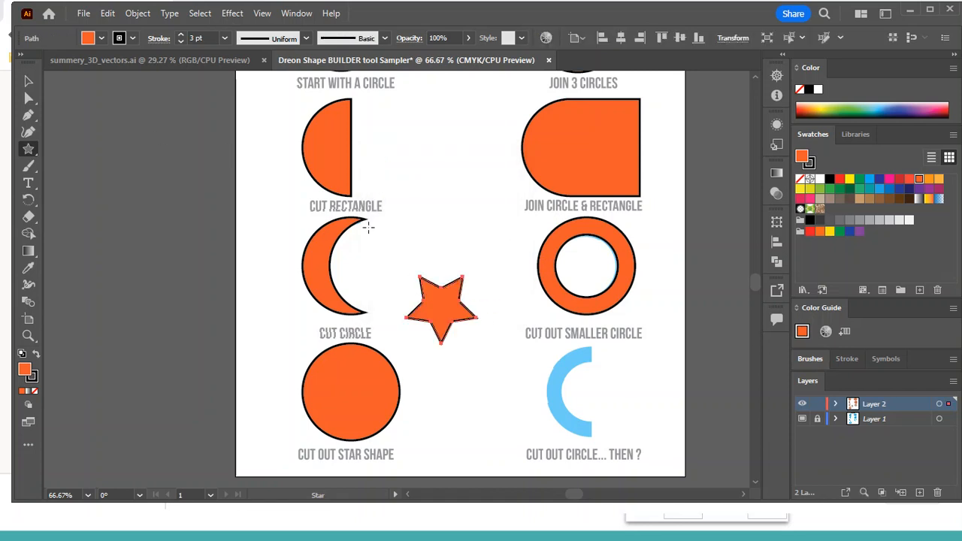
pyautogui.click(28, 81)
pyautogui.moveTo(477, 275); pyautogui.dragTo(351, 384)
pyautogui.click(287, 368)
# - Select the circle and the star and cut the star out of the circle with the Shape Builder tool
pyautogui.moveTo(271, 356); pyautogui.dragTo(448, 445)
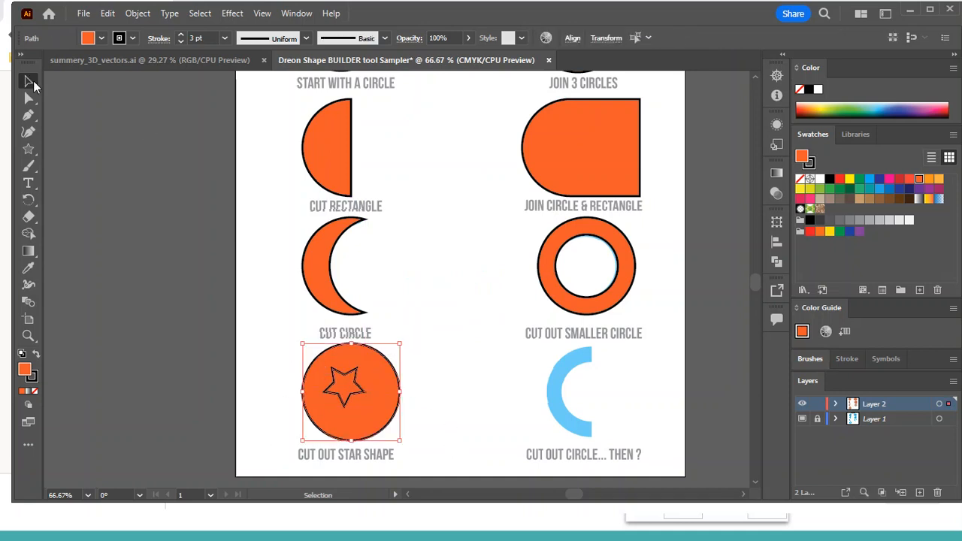
pyautogui.click(28, 235)
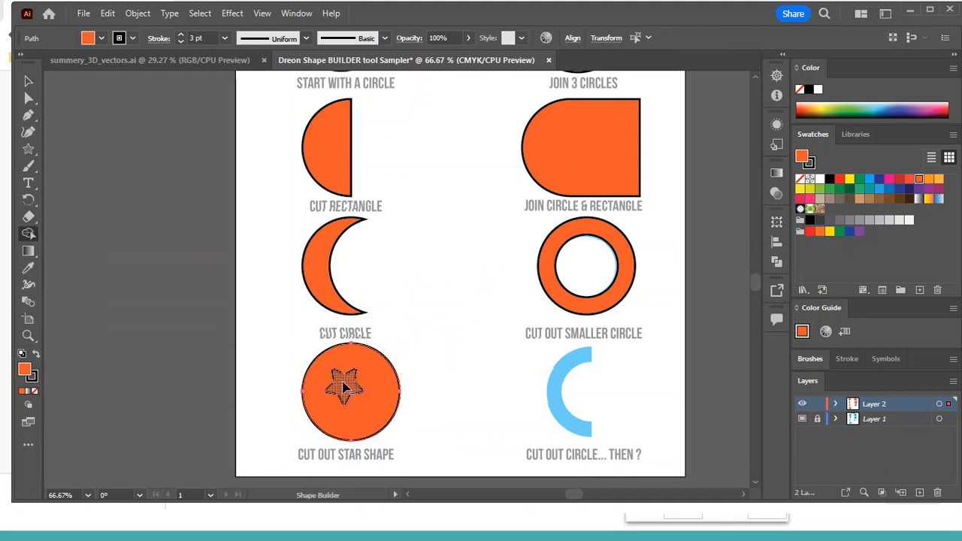
pyautogui.keyDown('alt'); pyautogui.click(343, 387); pyautogui.keyUp('alt')
pyautogui.click(28, 80)
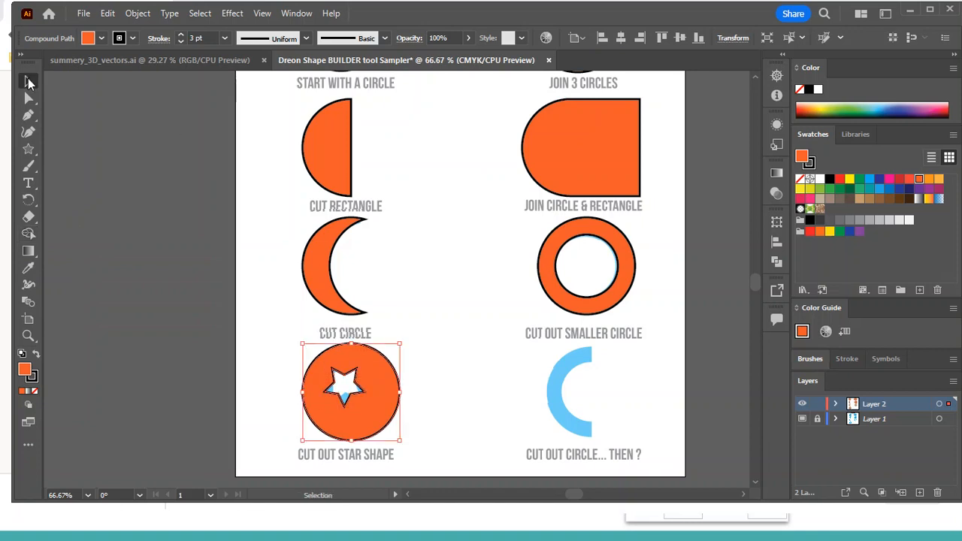
pyautogui.click(467, 363)
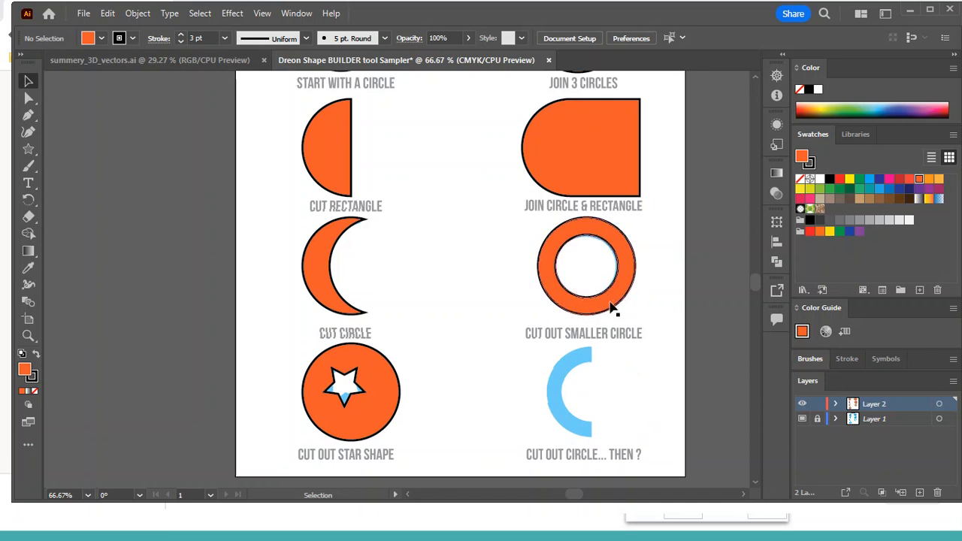
# - Copy the ring over the "Cut out circle... then?" sample and draw a rectangle covering the copy's right half
pyautogui.moveTo(587, 312); pyautogui.dragTo(597, 436)
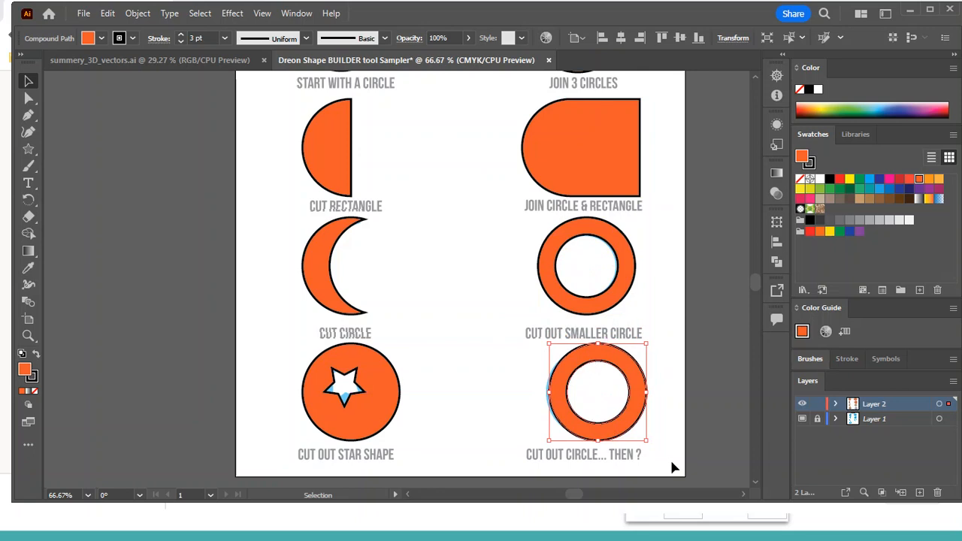
pyautogui.click(28, 150)
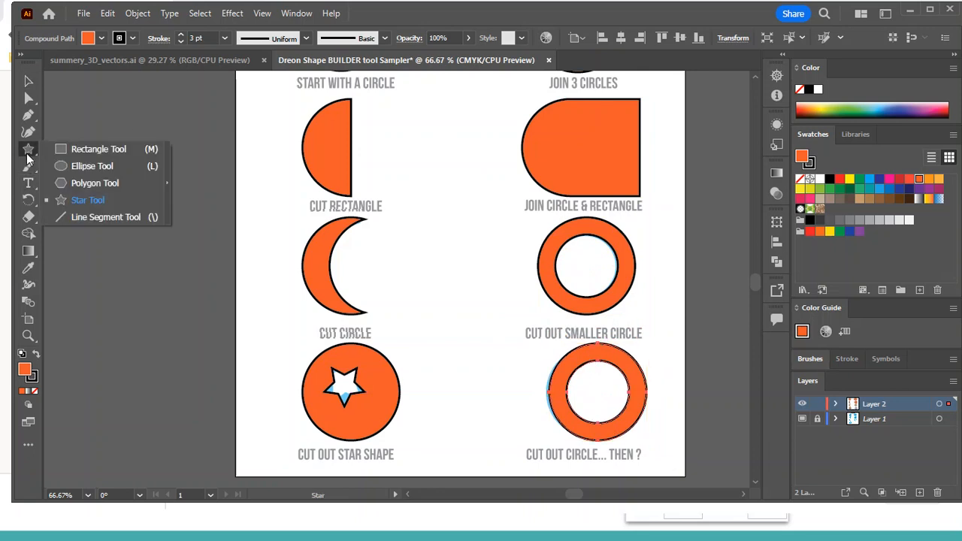
pyautogui.click(99, 149)
pyautogui.moveTo(596, 331); pyautogui.dragTo(666, 450)
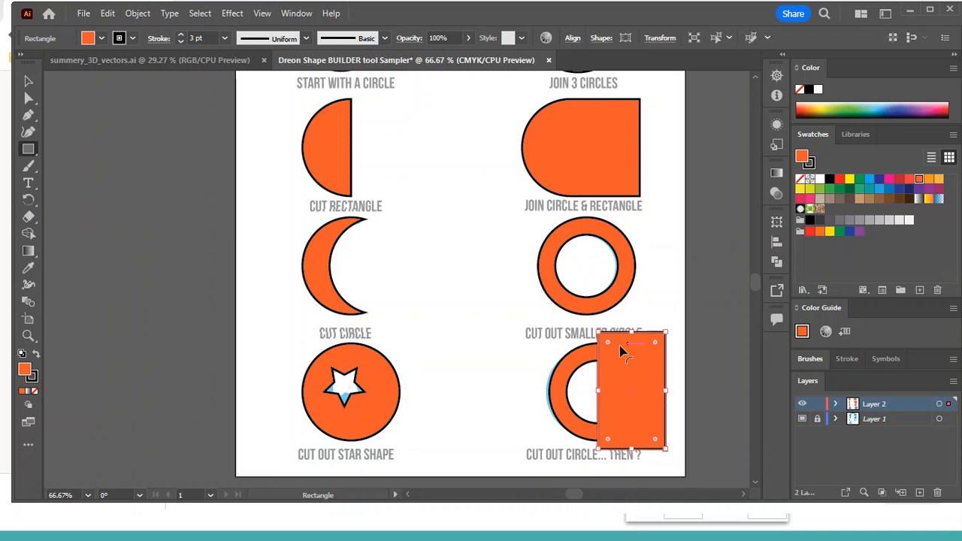
# - Copy the lowest ring and its rectangle off the artboard and arrange them as a padlock, with the rectangle covering the ring's lower half
pyautogui.press('v')
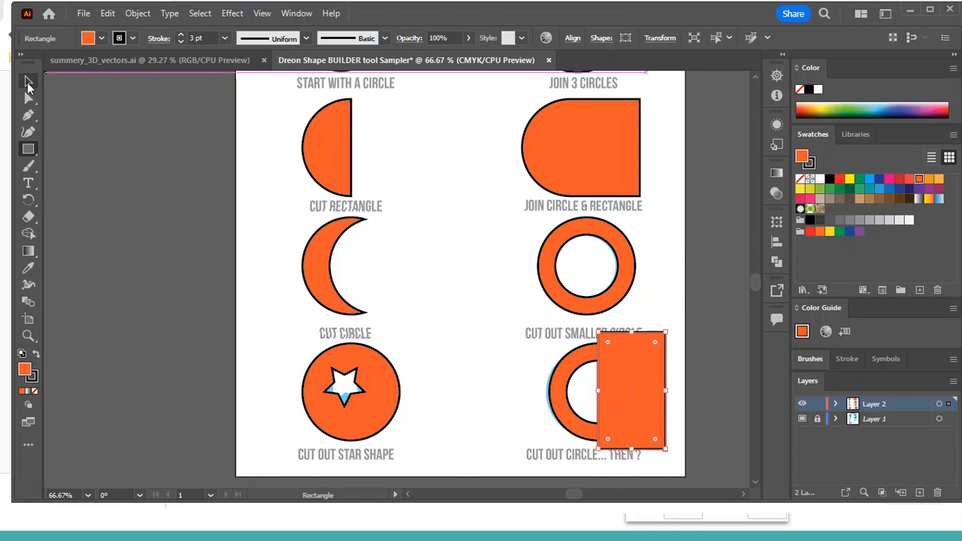
pyautogui.hotkey('ctrl', '-')
pyautogui.hotkey('ctrl', '-')
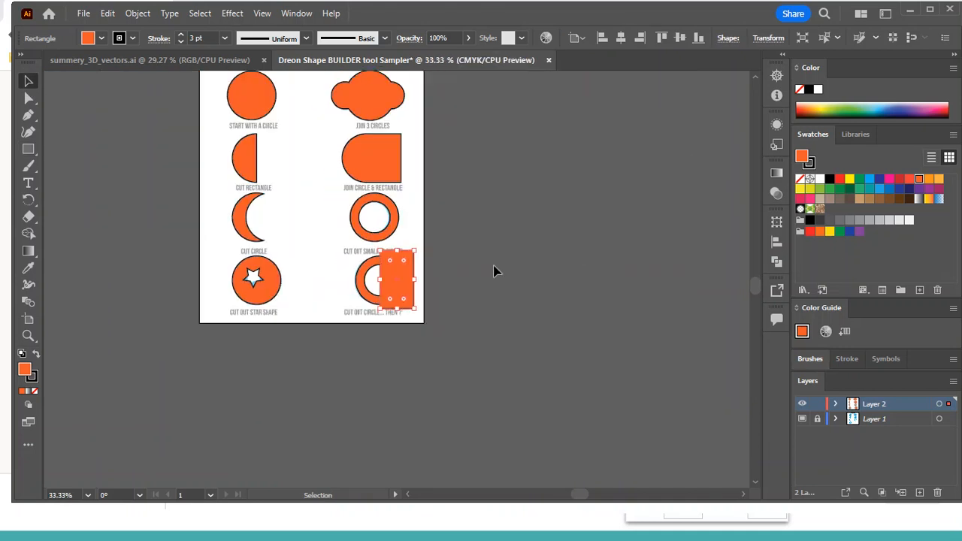
pyautogui.moveTo(346, 258); pyautogui.dragTo(421, 318)
pyautogui.keyDown('shift'); pyautogui.click(396, 283); pyautogui.keyUp('shift')
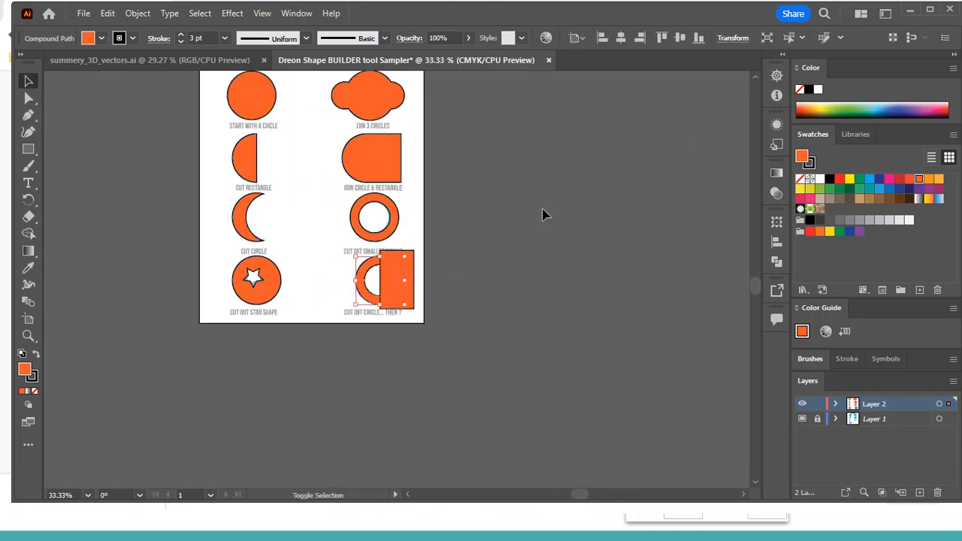
pyautogui.moveTo(399, 285); pyautogui.dragTo(560, 216)
pyautogui.click(456, 326)
pyautogui.moveTo(400, 281); pyautogui.dragTo(590, 215)
pyautogui.moveTo(498, 168); pyautogui.dragTo(648, 293)
pyautogui.moveTo(598, 178); pyautogui.dragTo(609, 257)
pyautogui.click(655, 271)
# - Try to join the off-artboard ring and rectangle into one padlock shape with the Shape Builder tool
pyautogui.hotkey('ctrl', '+')
pyautogui.hotkey('ctrl', '+')
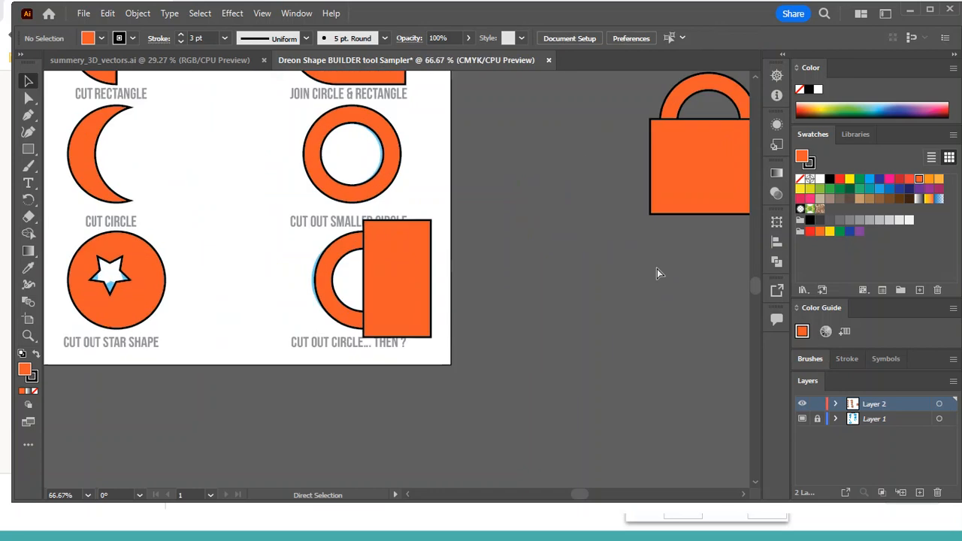
pyautogui.moveTo(697, 321); pyautogui.dragTo(543, 351)
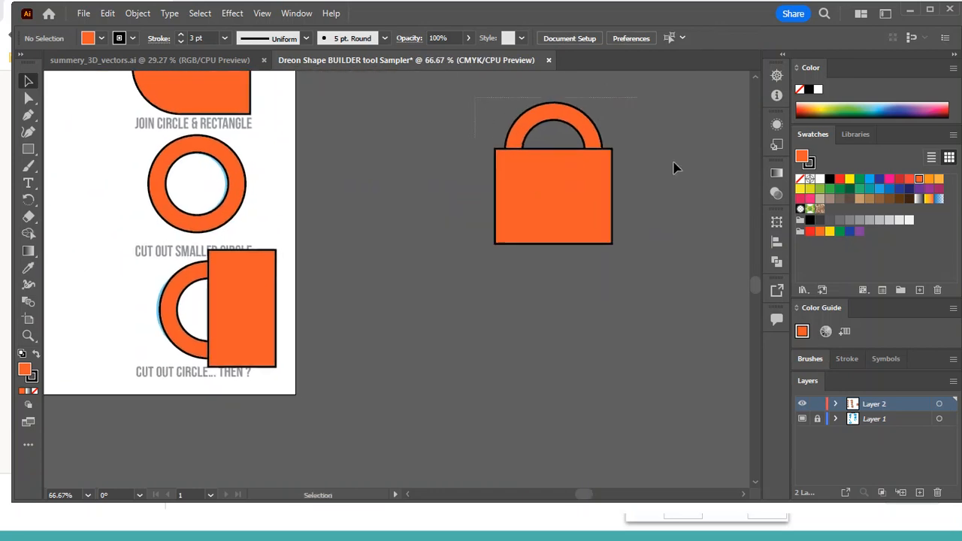
pyautogui.moveTo(506, 103); pyautogui.dragTo(631, 353)
pyautogui.hotkey('shift', 'm')
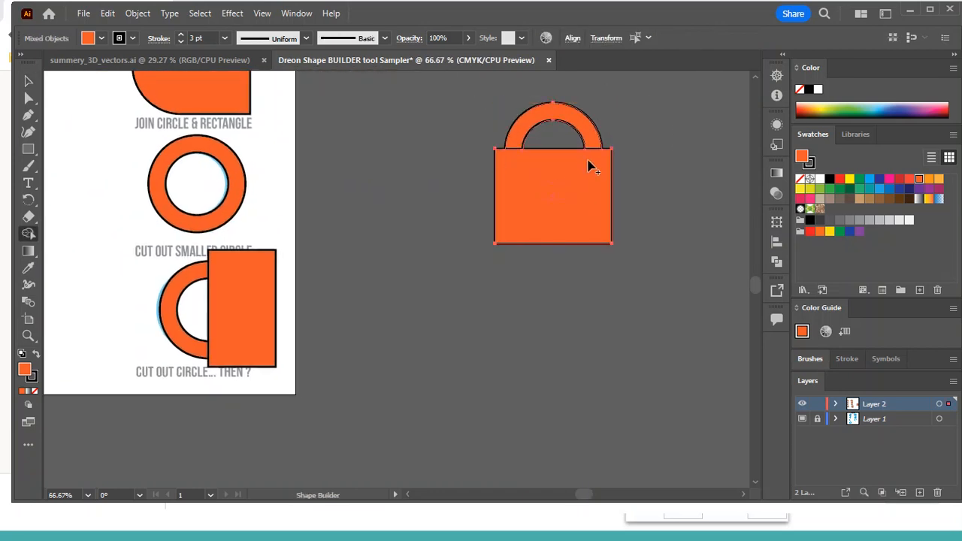
pyautogui.moveTo(576, 215)
pyautogui.mouseDown()
pyautogui.moveTo(557, 177)
pyautogui.moveTo(591, 150)
pyautogui.moveTo(567, 124)
pyautogui.moveTo(516, 140)
pyautogui.moveTo(515, 212)
pyautogui.mouseUp()
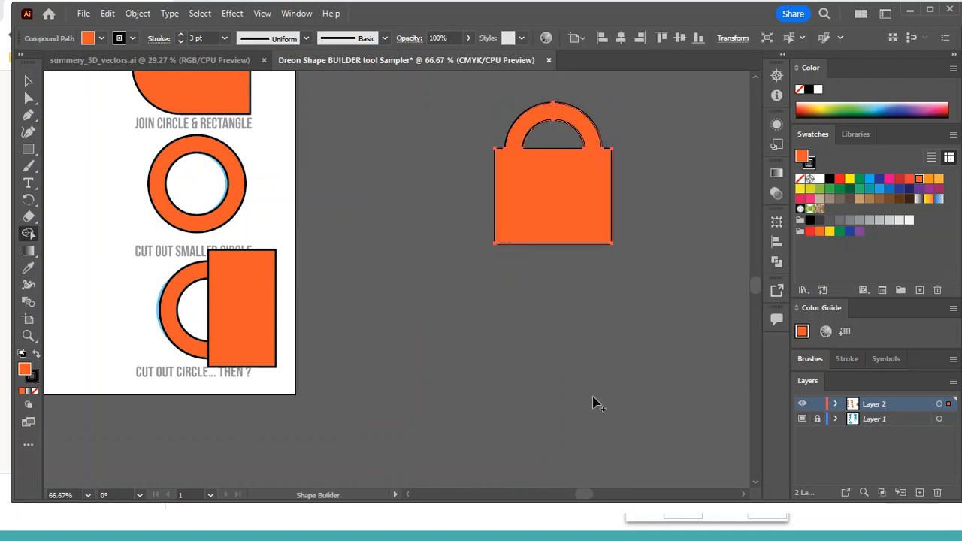
pyautogui.moveTo(132, 258)
pyautogui.mouseDown()
pyautogui.moveTo(292, 290)
pyautogui.moveTo(328, 433)
pyautogui.moveTo(336, 429)
pyautogui.mouseUp()
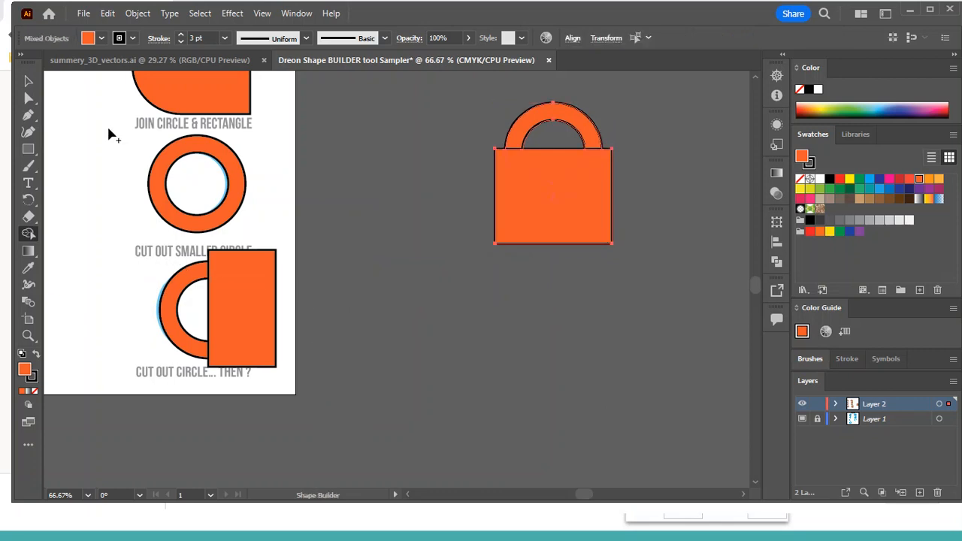
# - Select the ring and rectangle above "Cut out circle... then?" and cut away the rectangle and the ring's right half with the Shape Builder tool
pyautogui.click(28, 80)
pyautogui.click(310, 336)
pyautogui.moveTo(135, 255); pyautogui.dragTo(359, 443)
pyautogui.hotkey('shift', 'm')
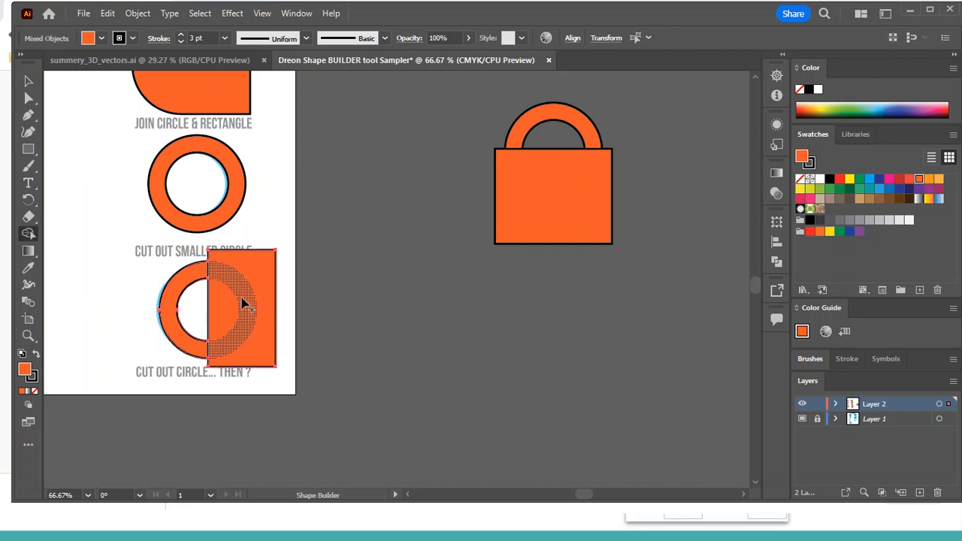
pyautogui.moveTo(250, 280)
pyautogui.mouseDown()
pyautogui.moveTo(208, 361)
pyautogui.moveTo(263, 359)
pyautogui.mouseUp()
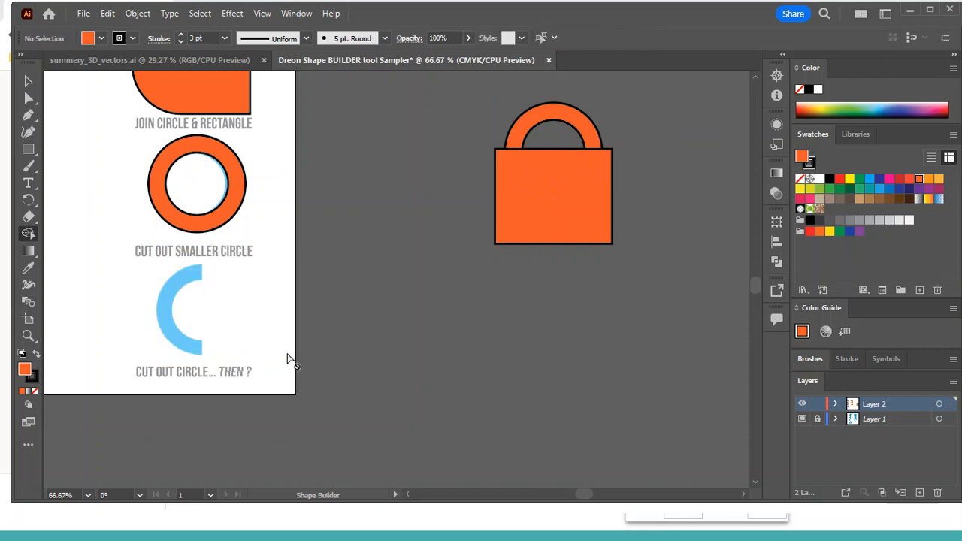
pyautogui.hotkey('ctrl', 'z')
pyautogui.moveTo(248, 274)
pyautogui.mouseDown()
pyautogui.moveTo(230, 299)
pyautogui.moveTo(225, 344)
pyautogui.mouseUp()
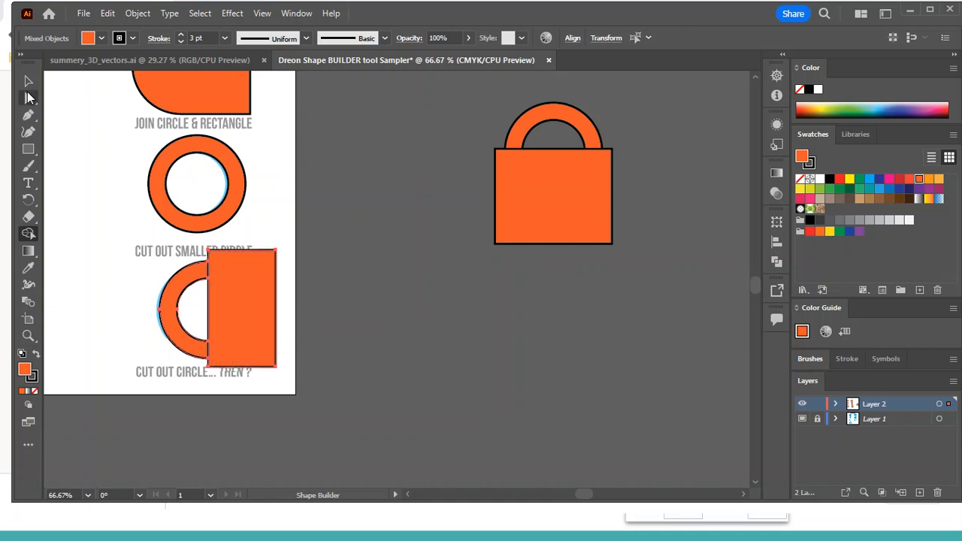
pyautogui.keyDown('alt'); pyautogui.click(239, 315); pyautogui.keyUp('alt')
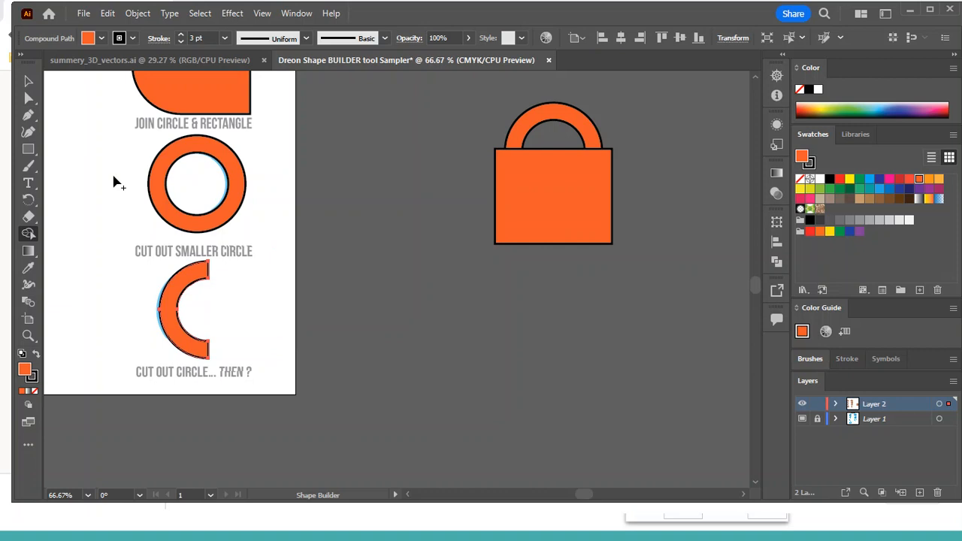
# - Select the off-artboard ring and rectangle and join them into a single padlock shape with the Shape Builder tool
pyautogui.click(28, 83)
pyautogui.click(418, 339)
pyautogui.moveTo(463, 93); pyautogui.dragTo(608, 215)
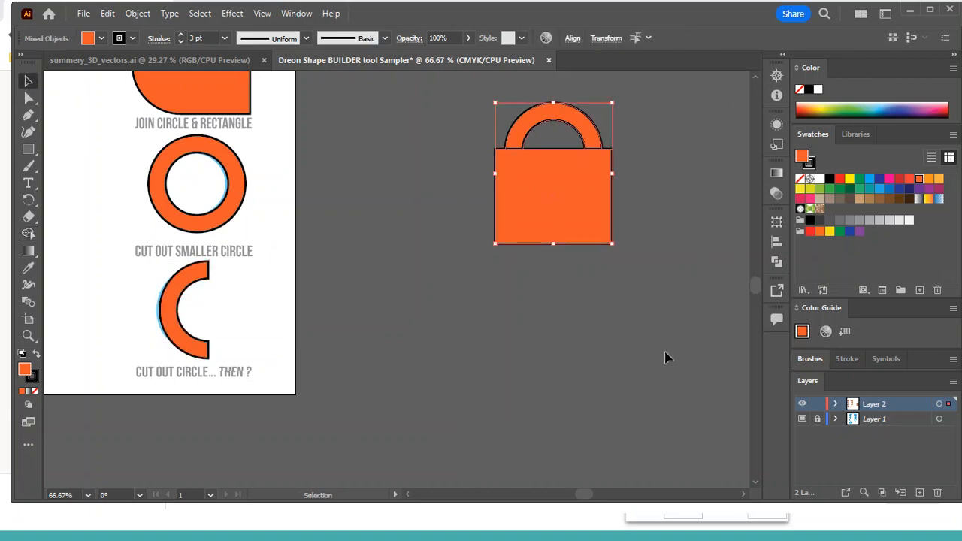
pyautogui.hotkey('shift', 'm')
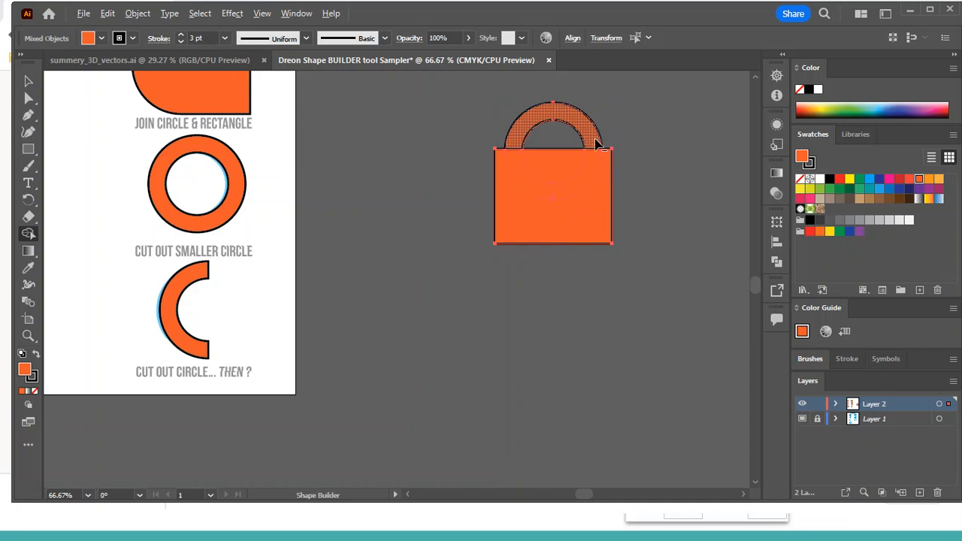
pyautogui.moveTo(596, 143)
pyautogui.mouseDown()
pyautogui.moveTo(580, 197)
pyautogui.moveTo(544, 199)
pyautogui.mouseUp()
pyautogui.moveTo(592, 170); pyautogui.dragTo(510, 184)
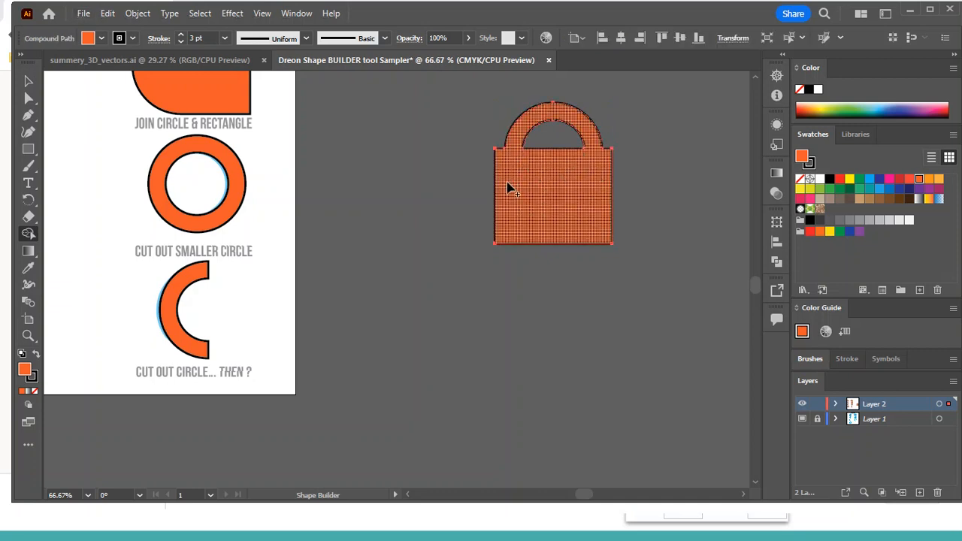
# - Move the padlock beside the half ring at the artboard's lower right edge and fit the artboard in view
pyautogui.click(28, 80)
pyautogui.moveTo(547, 203); pyautogui.dragTo(308, 341)
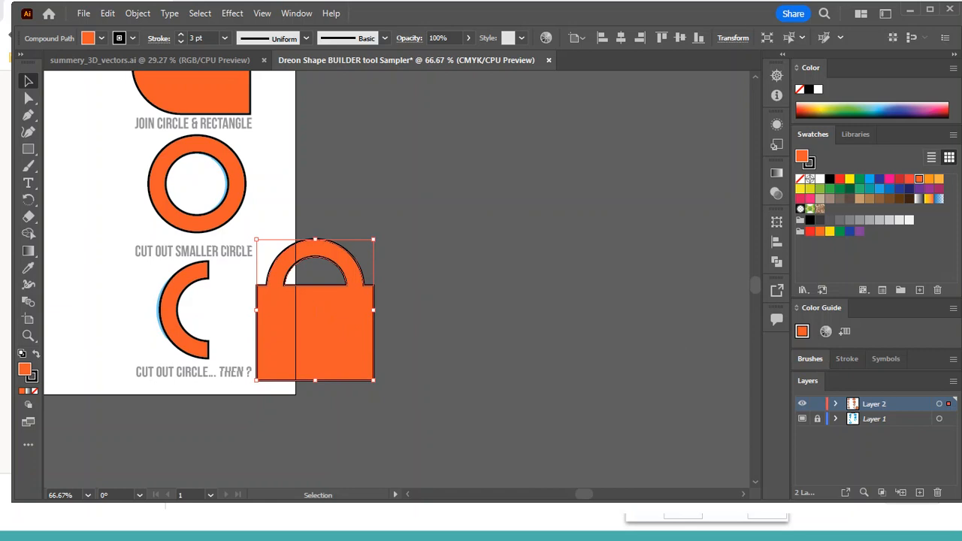
pyautogui.hotkey('ctrl', '0')
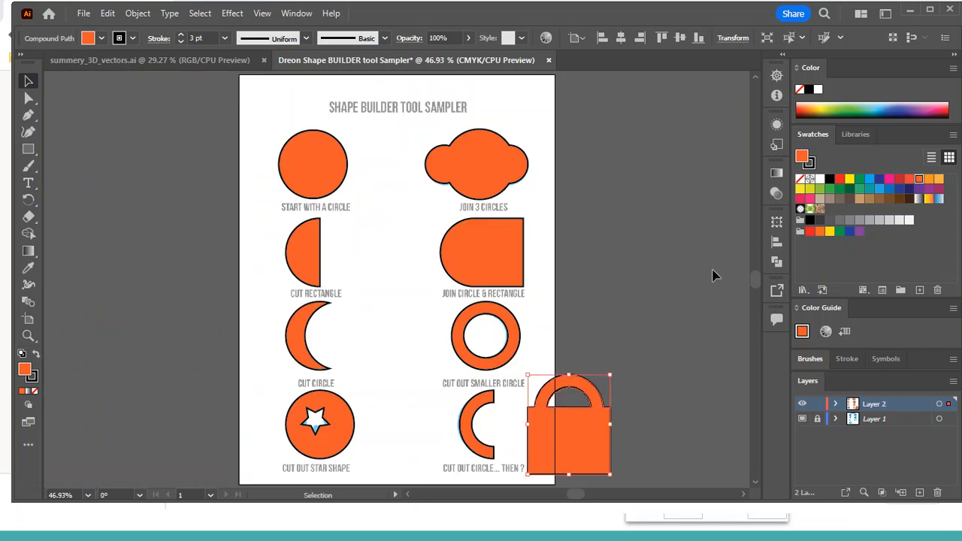